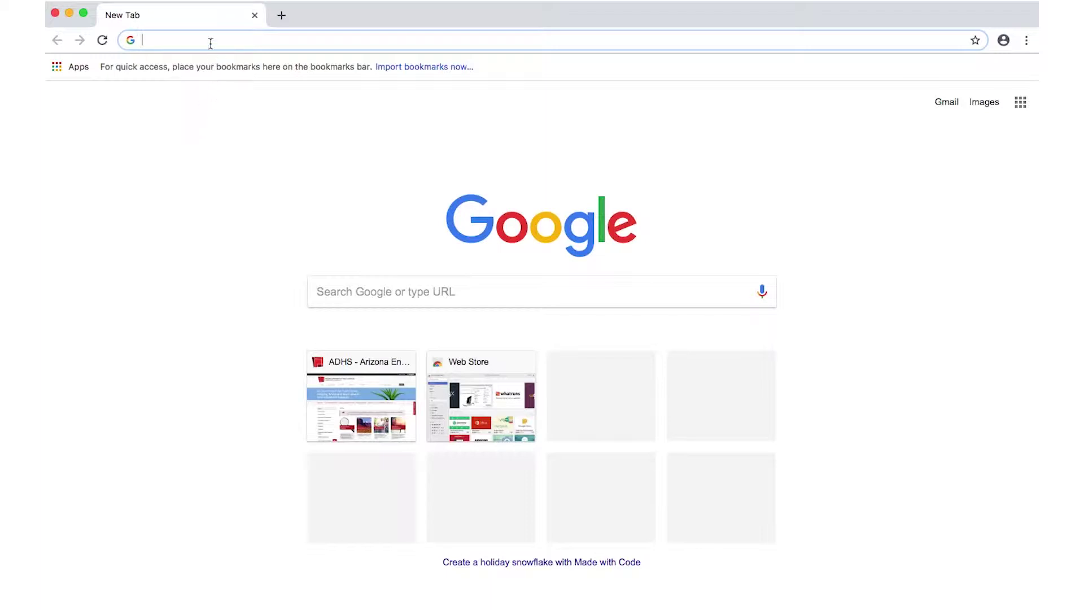
Step: Go to azdhs.gov/epht and launch the Arizona EPHT Explorer showing 2016 county asthma hospitalizations
{"action": "type", "text": "azdh"}
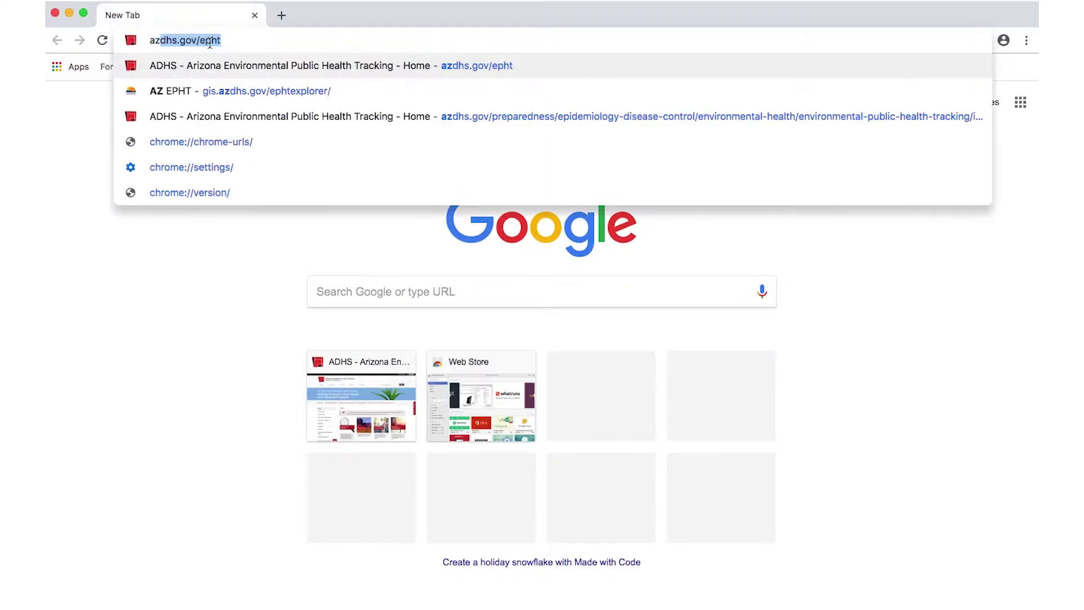
{"action": "type", "text": "s.gov/"}
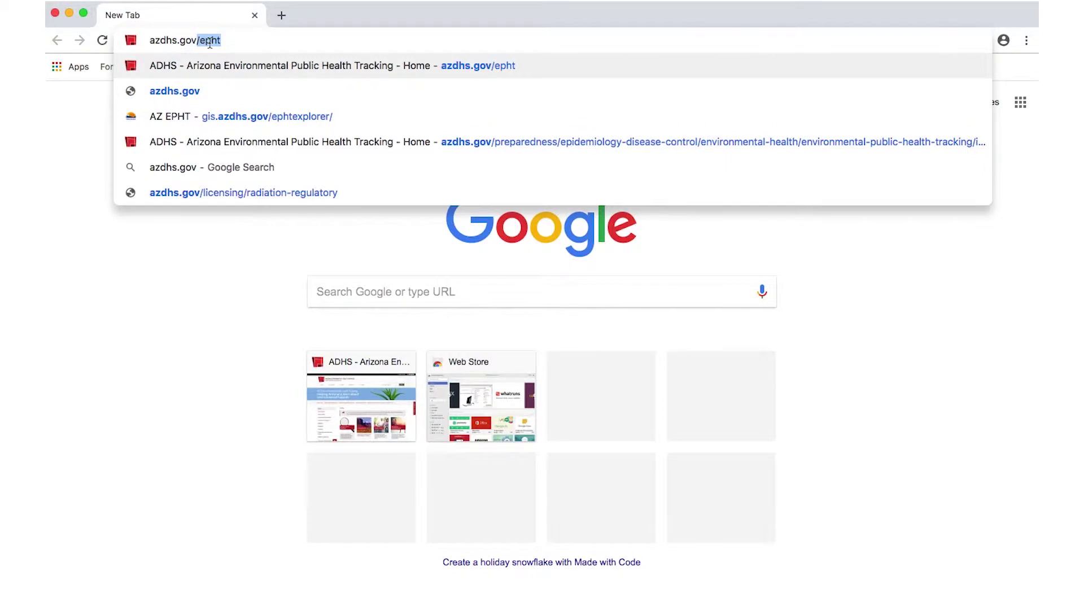
{"action": "type", "text": "epht"}
{"action": "key", "text": "Return"}
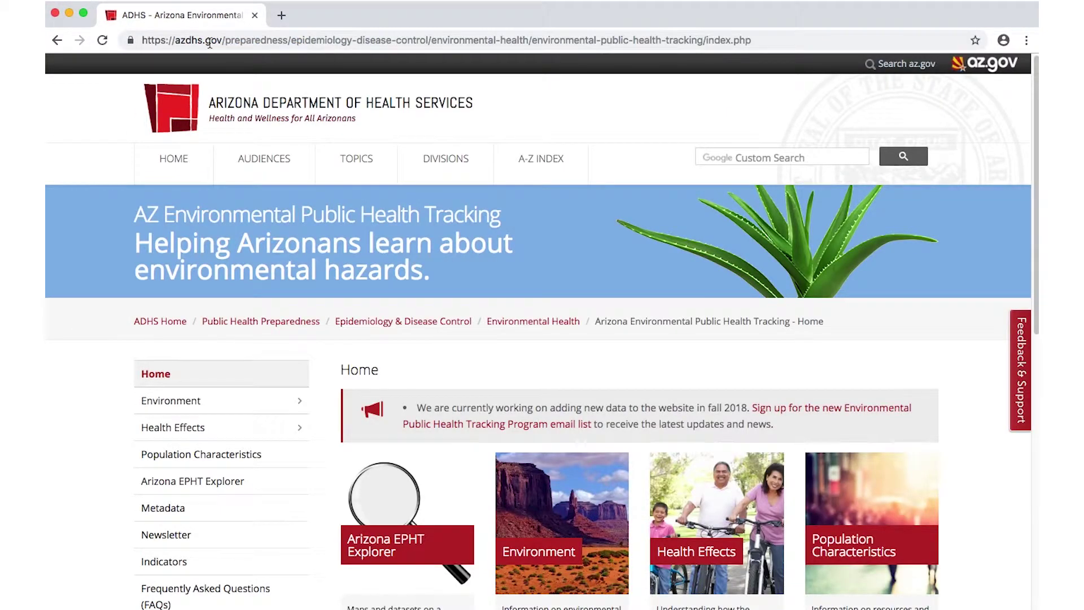
{"action": "left_click", "coordinate": [415, 571]}
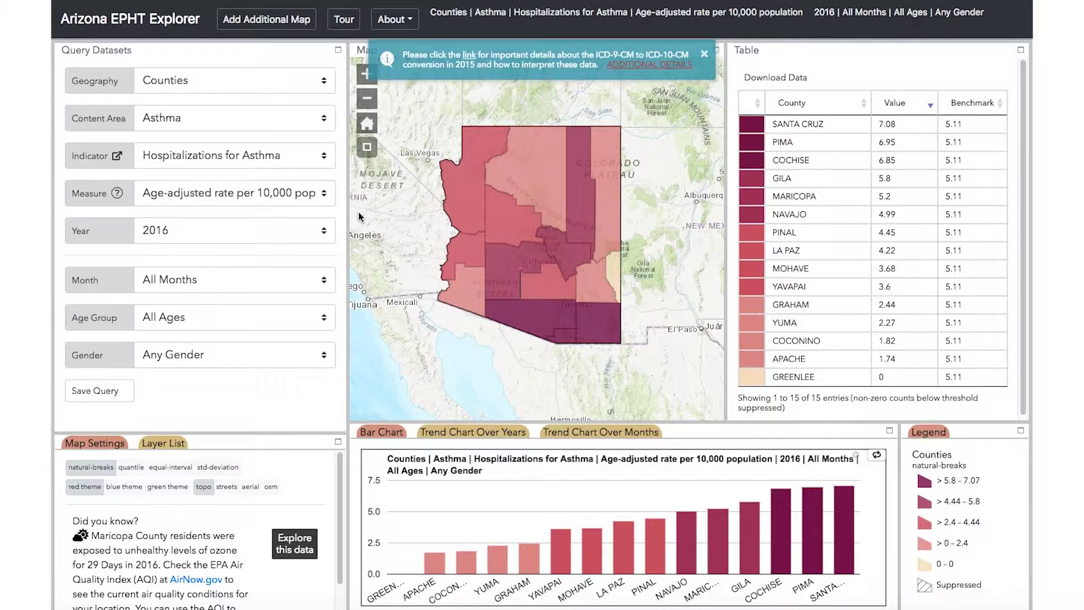
Step: Resize the Explorer panels and list the Geography choices: Counties, PCAs (Subcounty), public water systems
{"action": "mouse_move", "coordinate": [300, 432]}
{"action": "left_mouse_down"}
{"action": "mouse_move", "coordinate": [310, 376]}
{"action": "mouse_move", "coordinate": [310, 429]}
{"action": "left_mouse_up"}
{"action": "left_click_drag", "start_coordinate": [731, 401], "coordinate": [670, 390]}
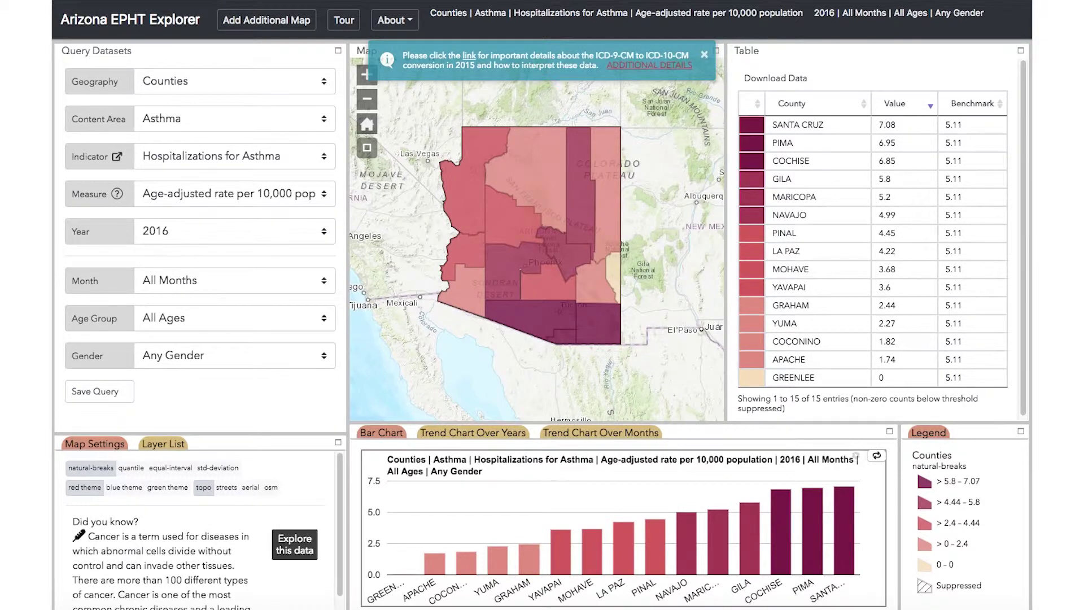
{"action": "left_click", "coordinate": [321, 84]}
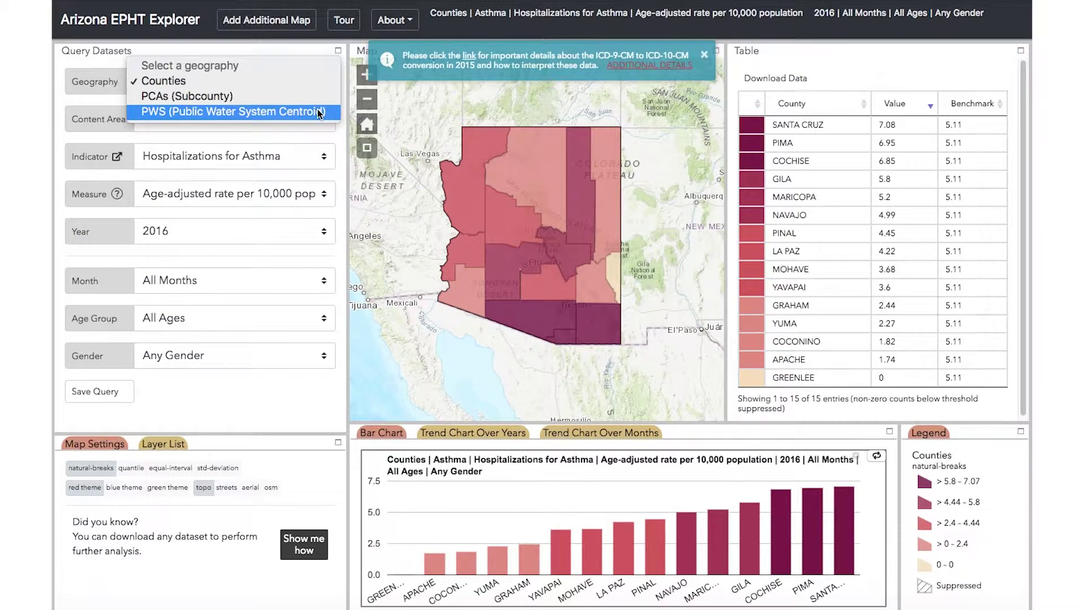
Step: Keep Counties, set Content Area to Cancer and choose the Incidence of Leukemia indicator
{"action": "left_click", "coordinate": [315, 84]}
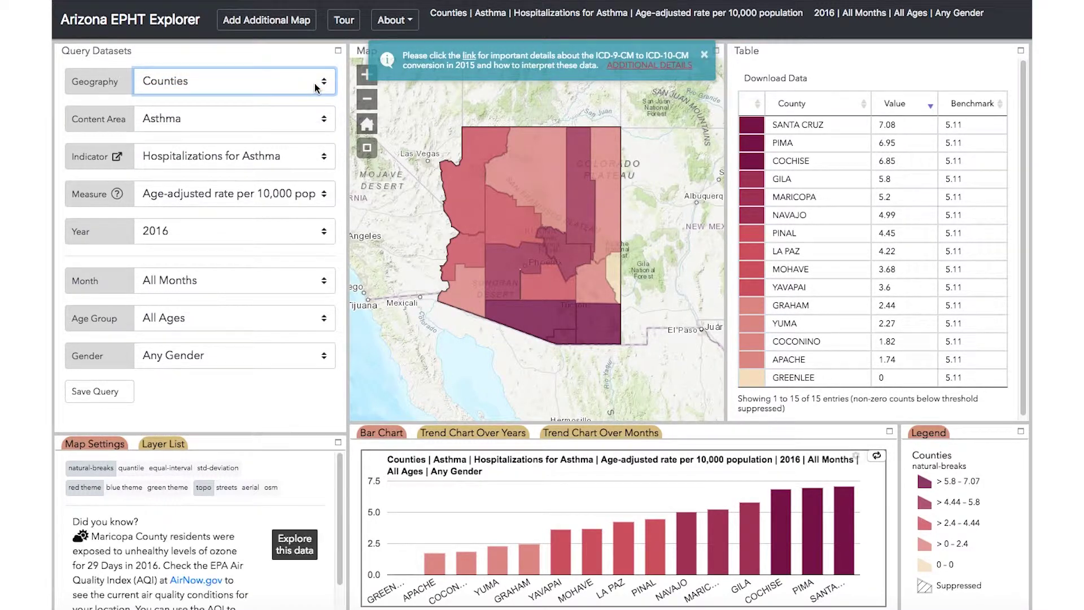
{"action": "left_click", "coordinate": [323, 117]}
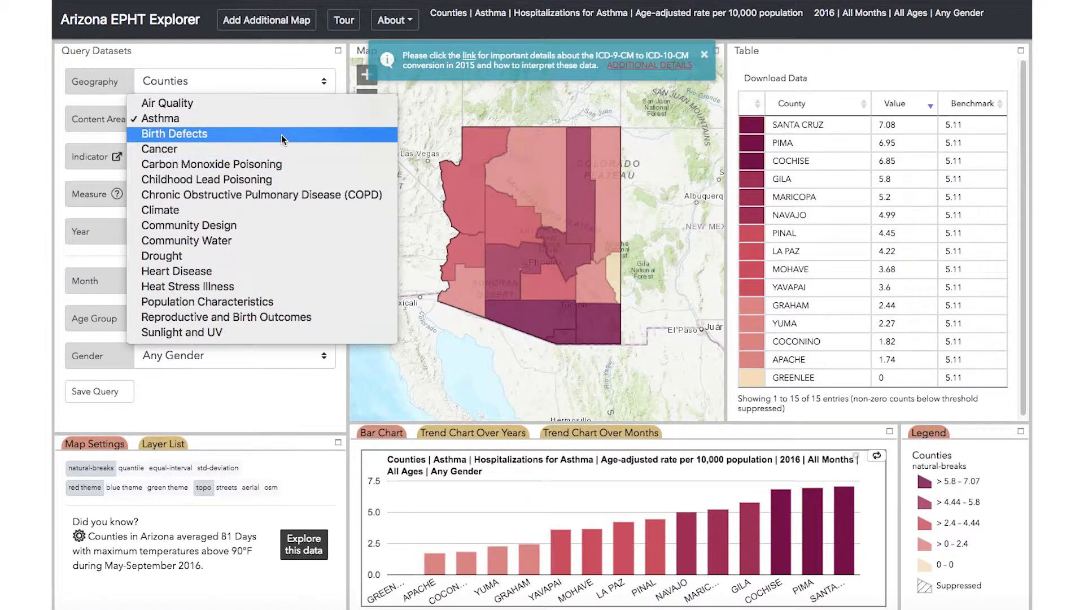
{"action": "left_click", "coordinate": [279, 150]}
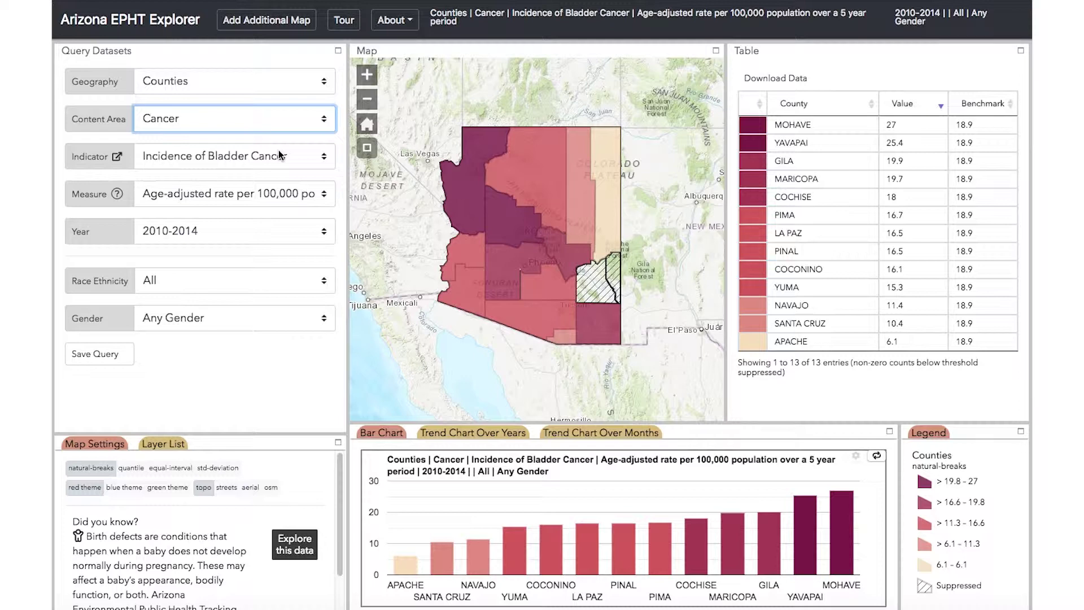
{"action": "left_click", "coordinate": [279, 150]}
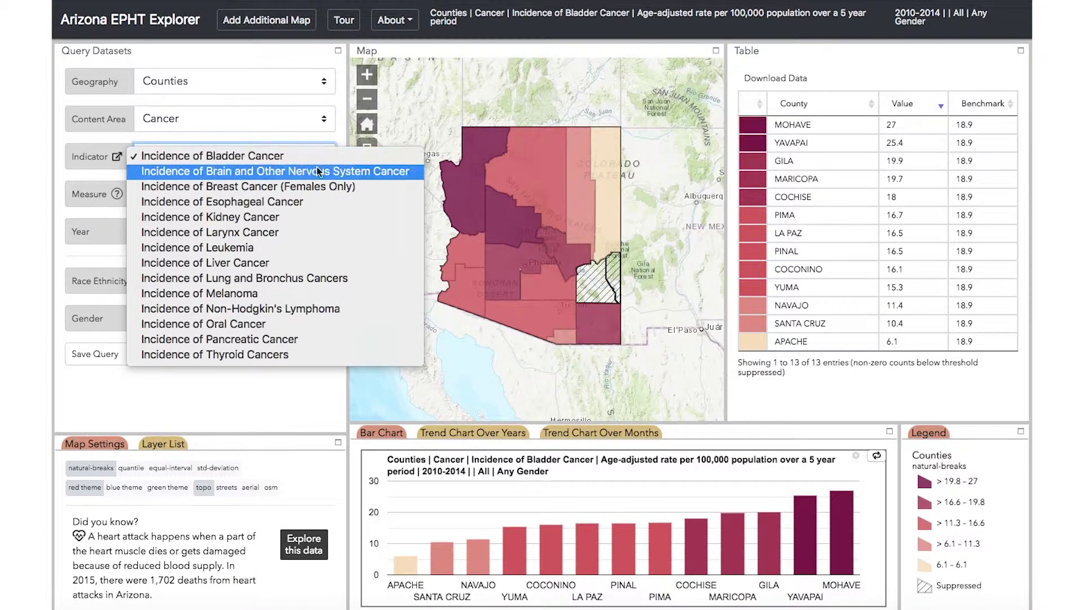
{"action": "left_click", "coordinate": [279, 254]}
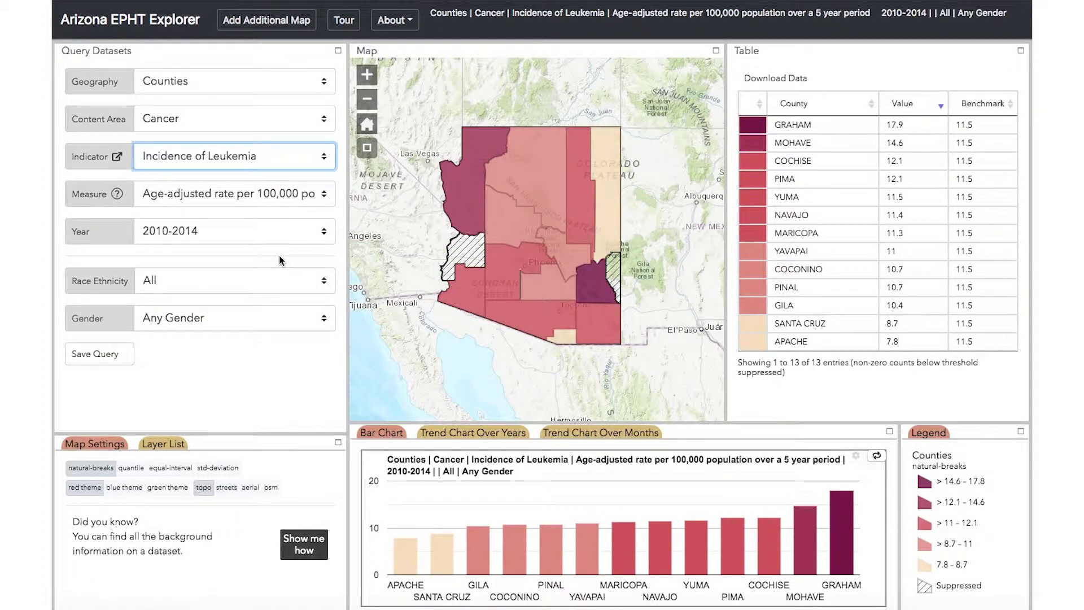
{"action": "left_click", "coordinate": [117, 158]}
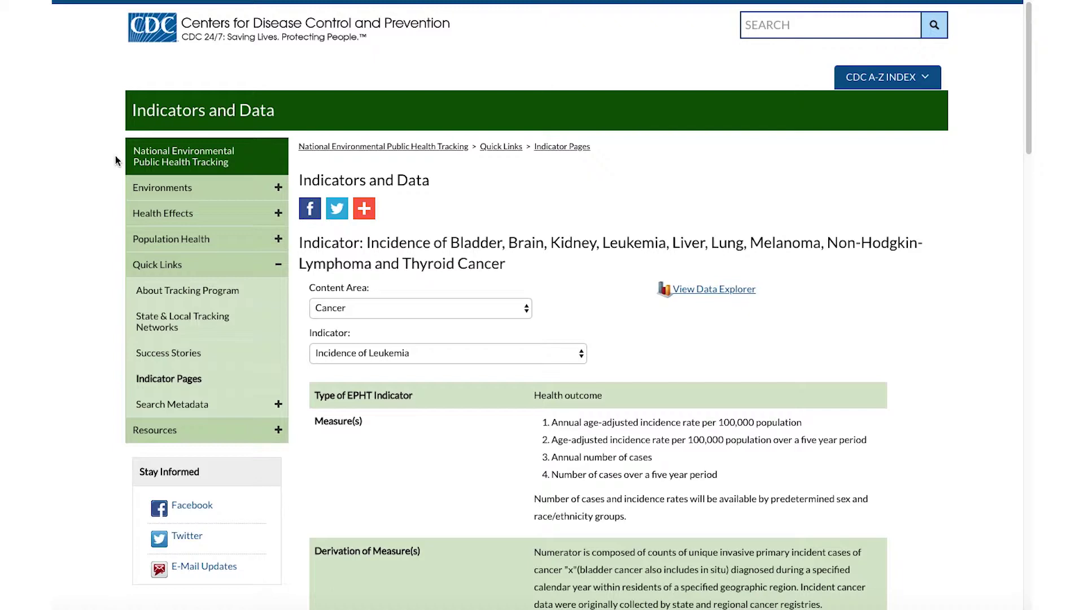
{"action": "scroll", "coordinate": [860, 250], "scroll_direction": "down", "scroll_amount": 1}
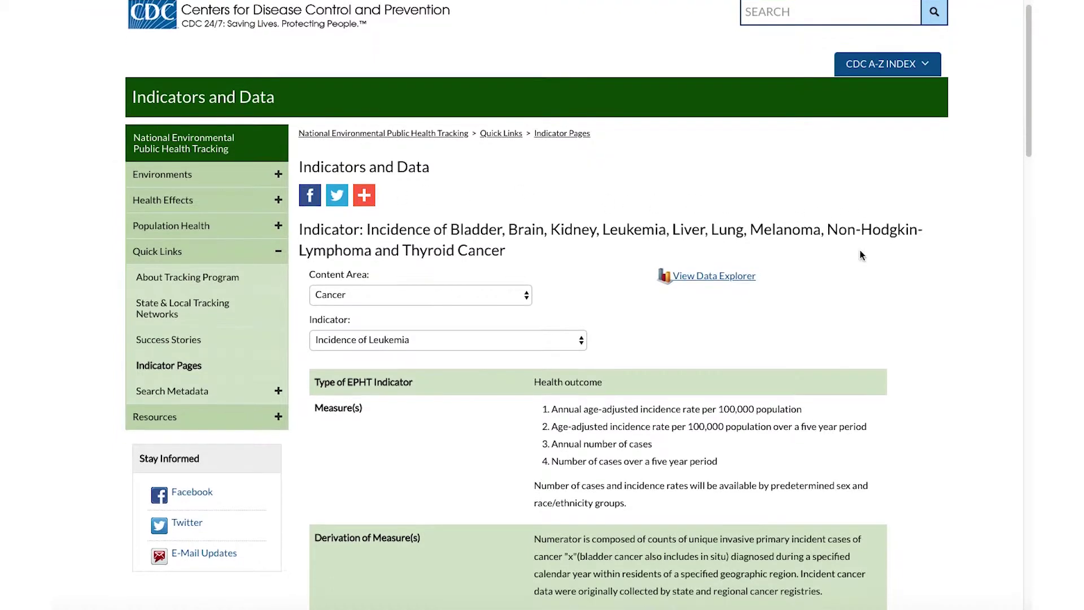
{"action": "scroll", "coordinate": [860, 253], "scroll_direction": "down", "scroll_amount": 3}
{"action": "scroll", "coordinate": [861, 255], "scroll_direction": "down", "scroll_amount": 2}
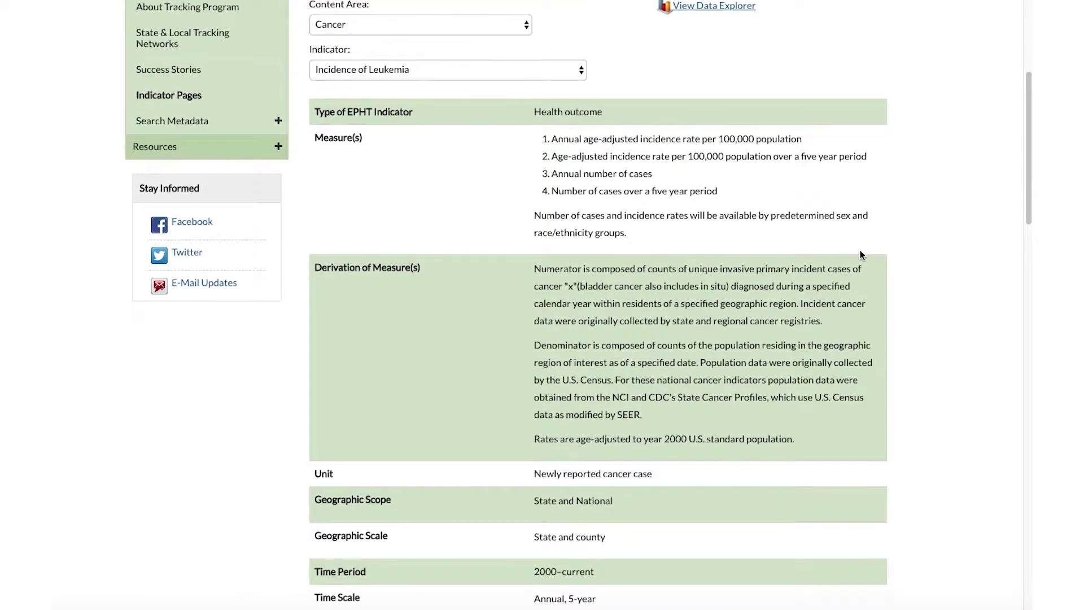
{"action": "scroll", "coordinate": [861, 254], "scroll_direction": "down", "scroll_amount": 8}
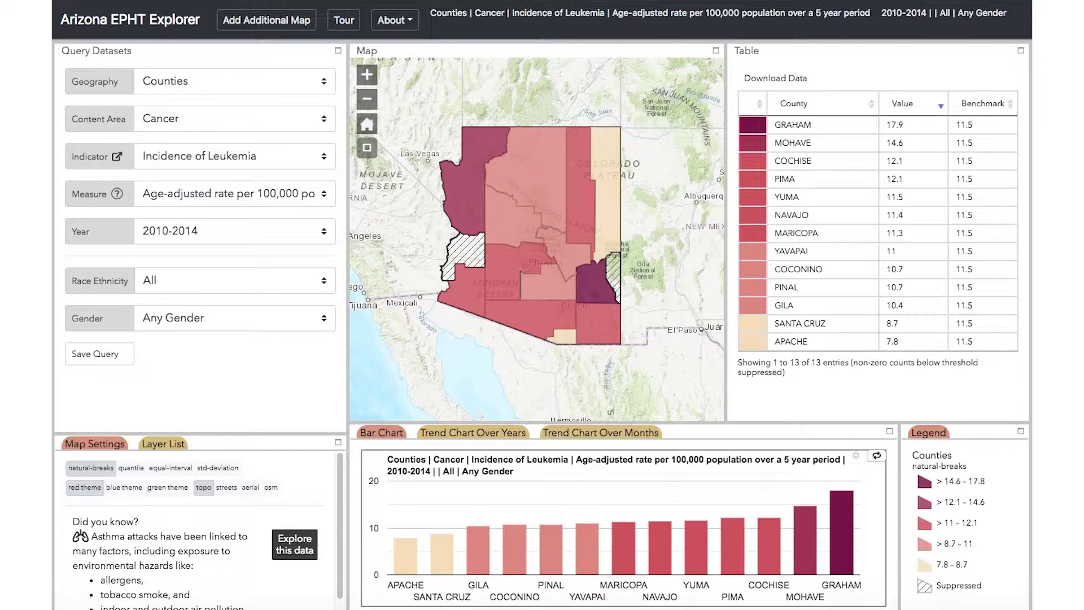
{"action": "left_click", "coordinate": [324, 193]}
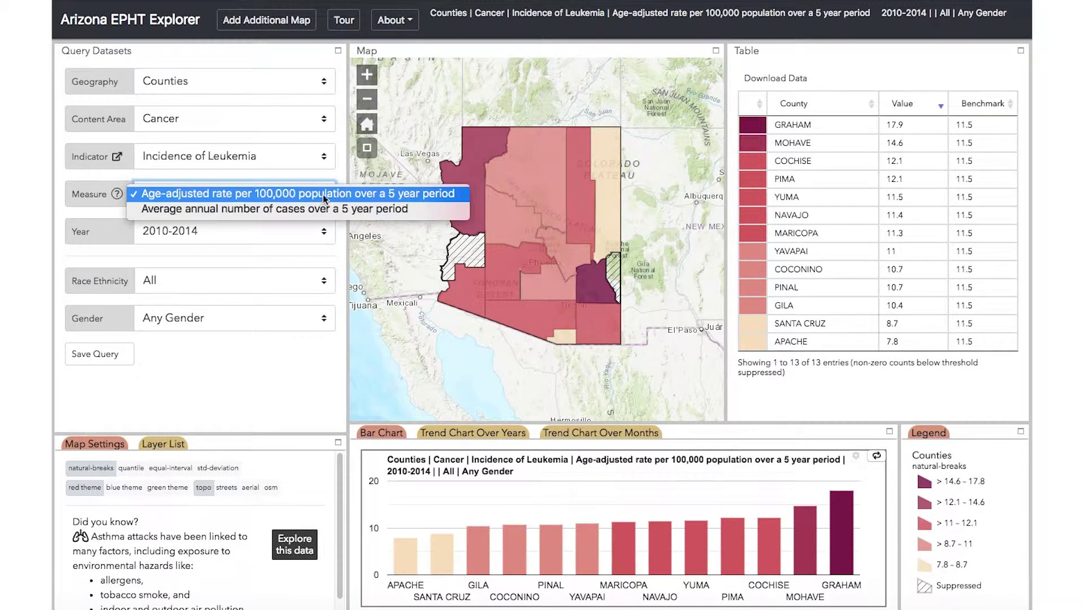
{"action": "left_click", "coordinate": [324, 193]}
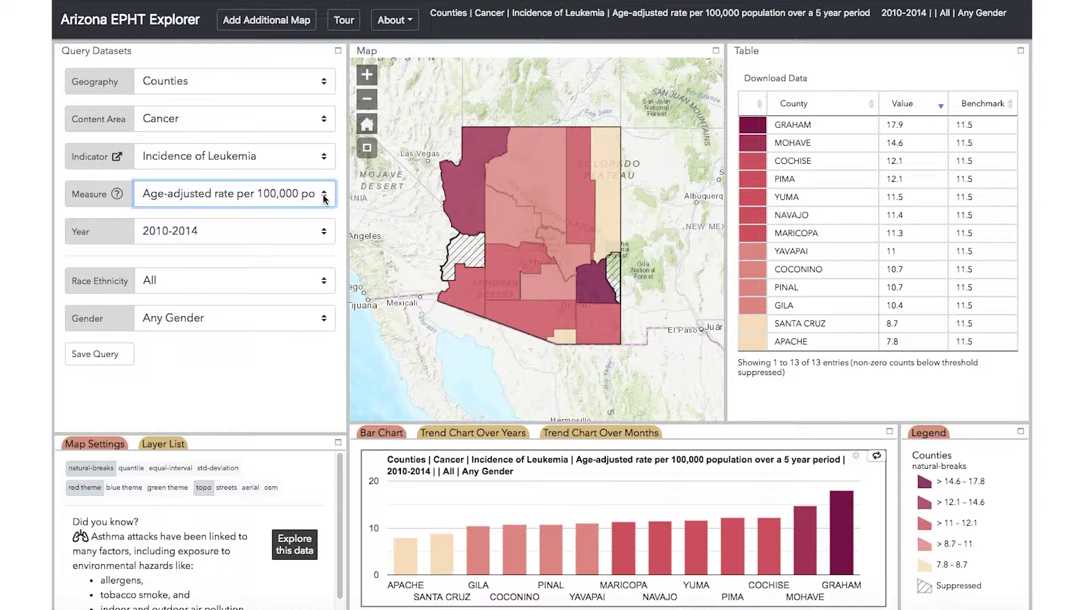
{"action": "left_click", "coordinate": [117, 195]}
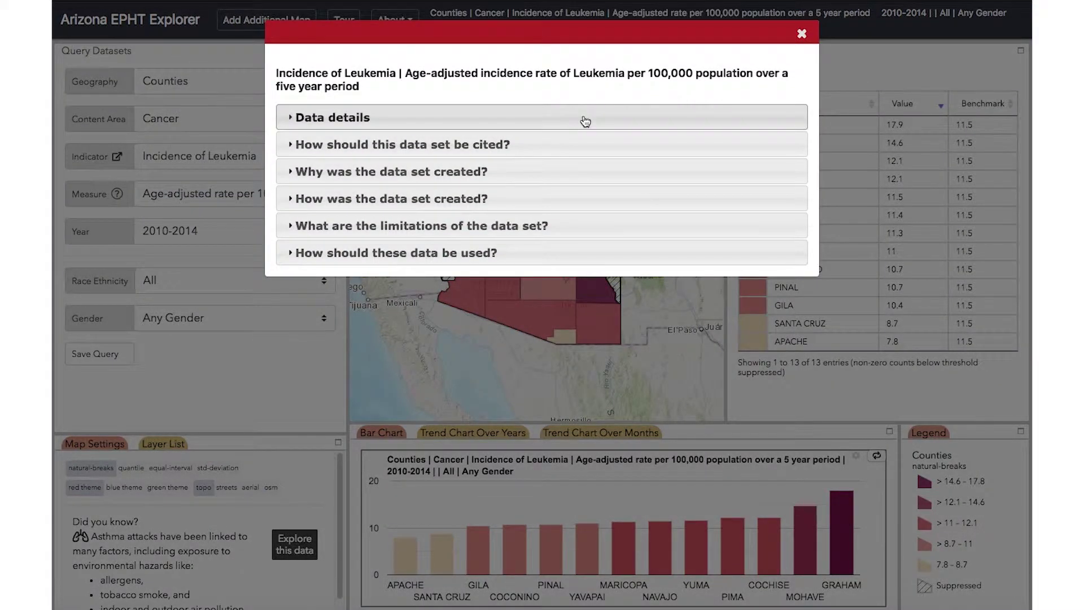
{"action": "left_click", "coordinate": [586, 121]}
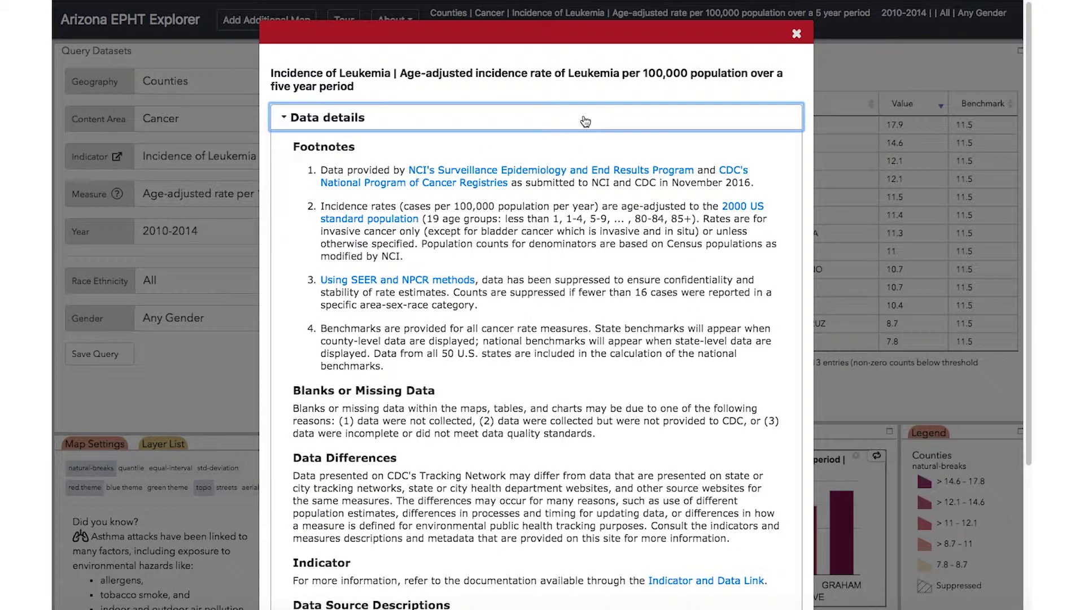
{"action": "left_click", "coordinate": [586, 121]}
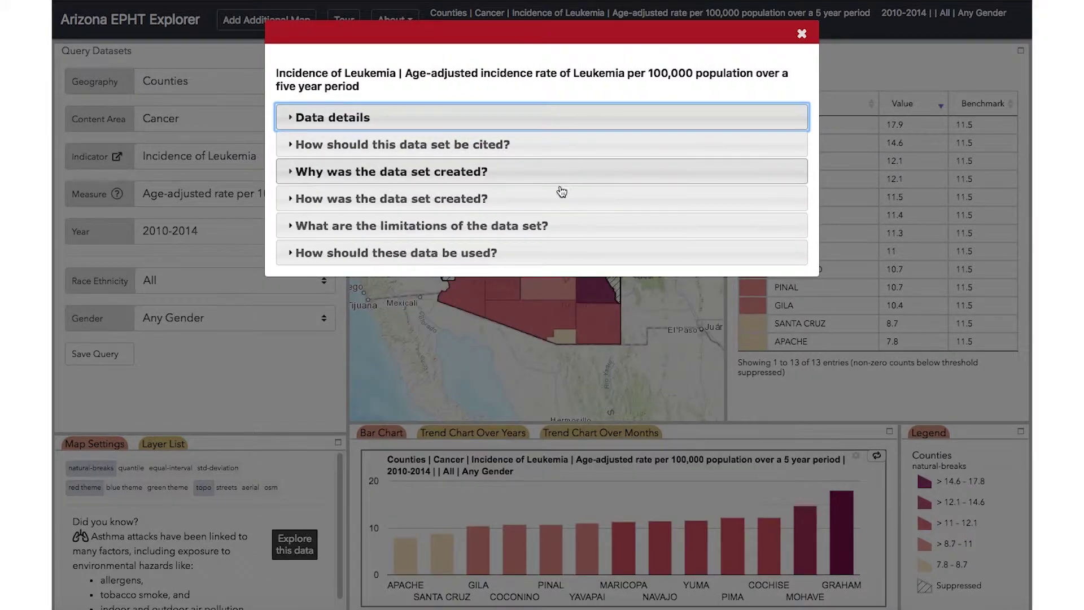
{"action": "left_click", "coordinate": [556, 199]}
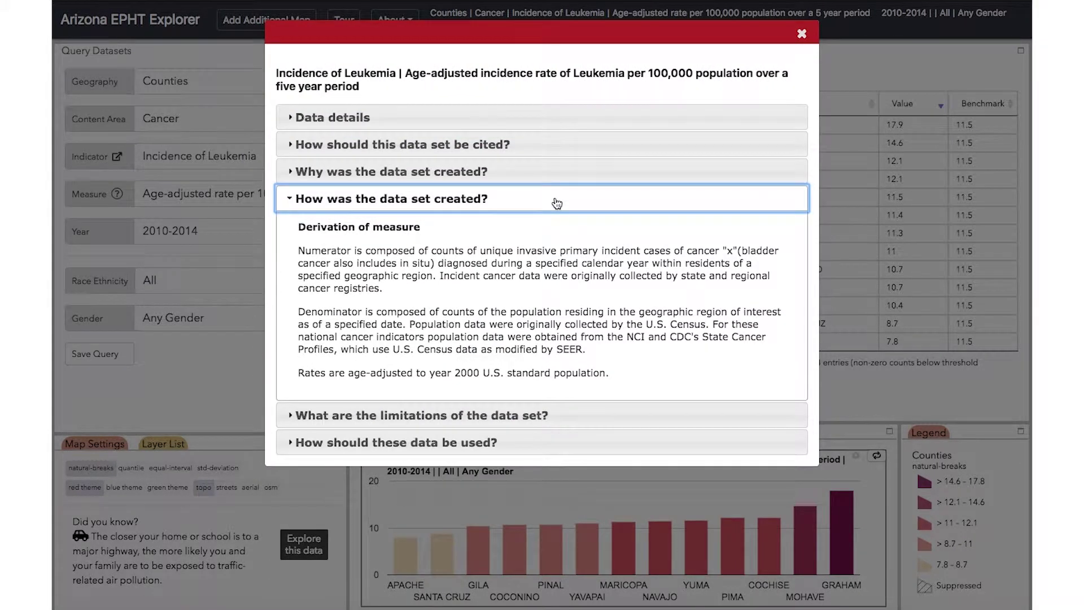
{"action": "left_click", "coordinate": [556, 201]}
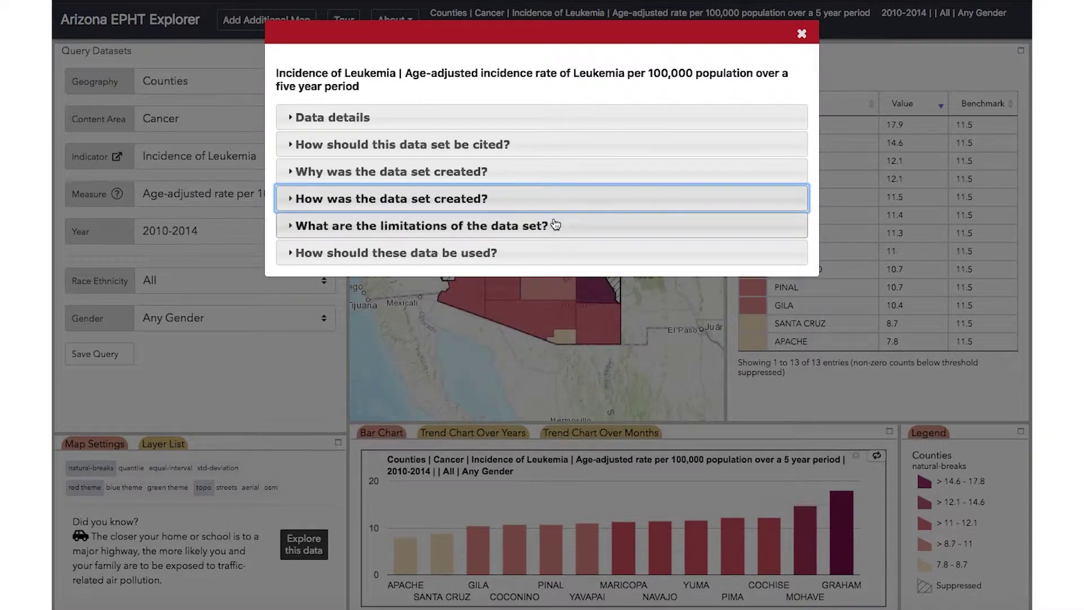
{"action": "left_click", "coordinate": [555, 227]}
{"action": "left_click", "coordinate": [555, 228]}
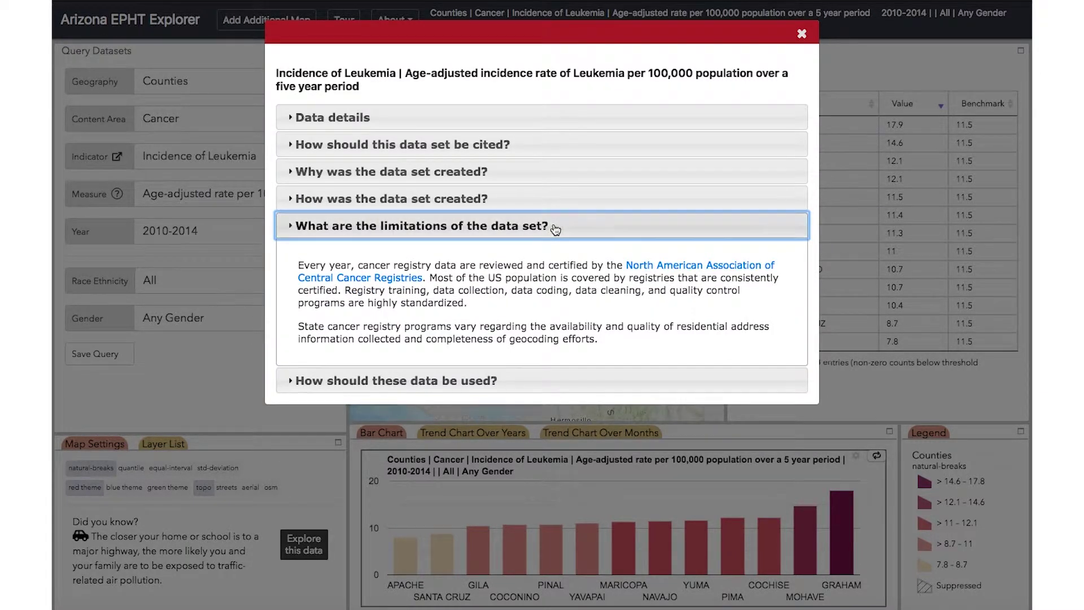
{"action": "left_click", "coordinate": [807, 36]}
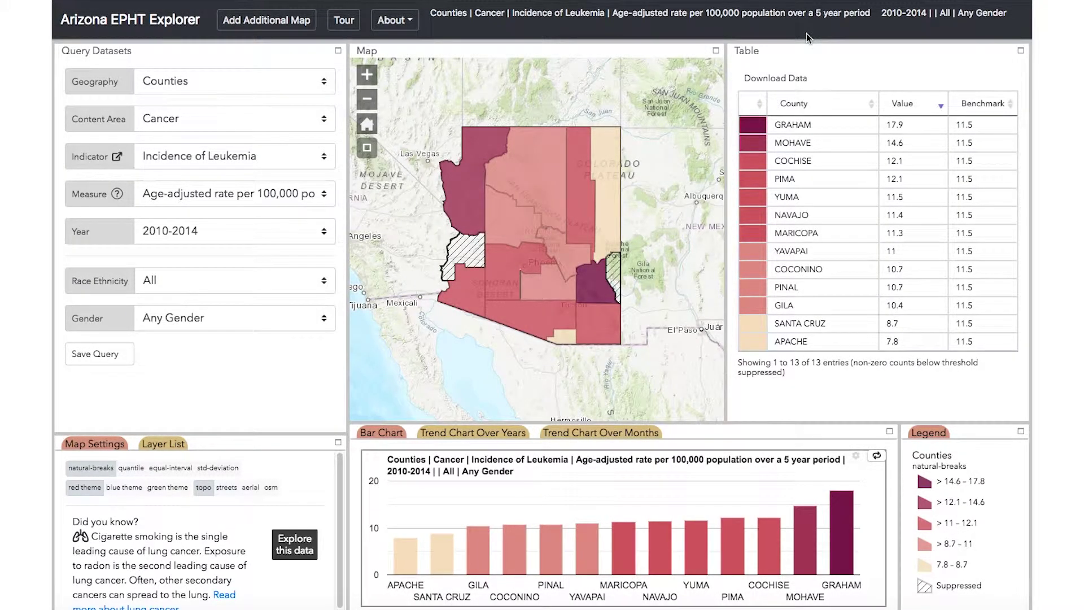
Step: Look over the About menu without choosing anything, then list the leukemia Year periods
{"action": "left_click", "coordinate": [386, 27]}
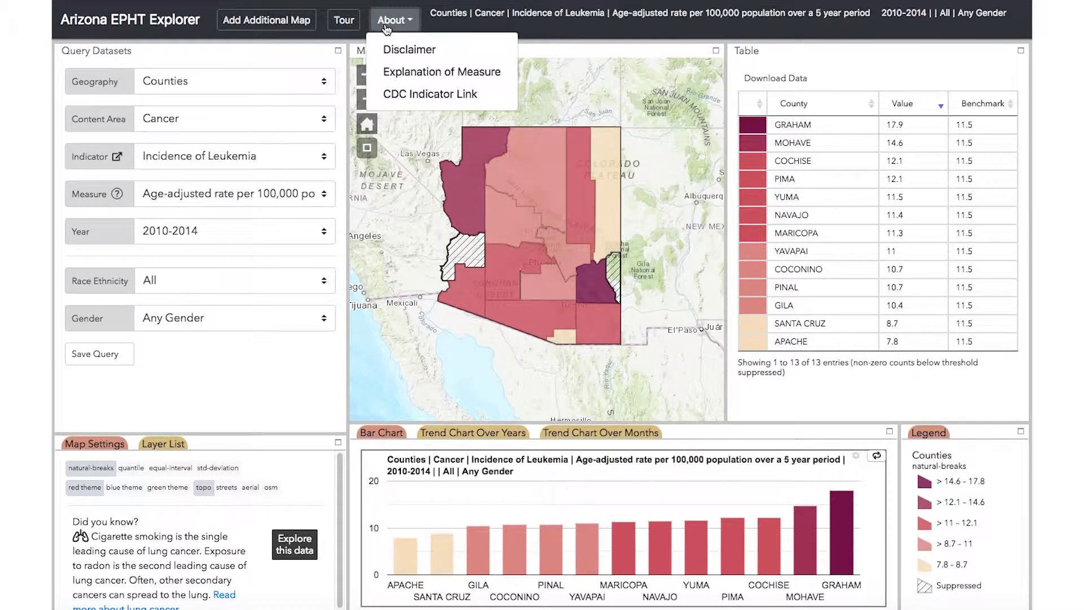
{"action": "left_click", "coordinate": [385, 27]}
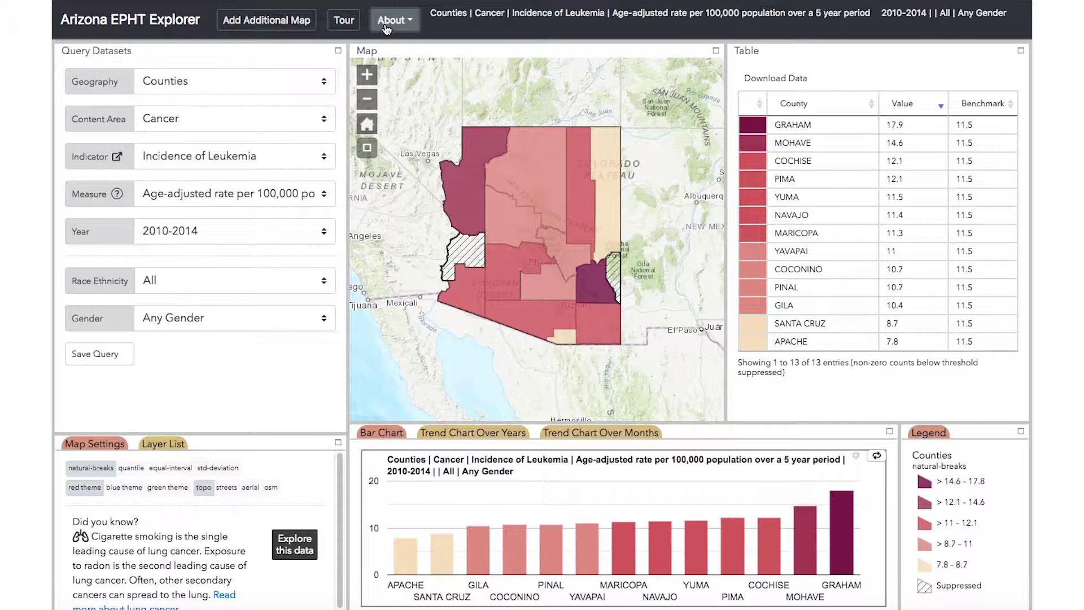
{"action": "left_click", "coordinate": [305, 235]}
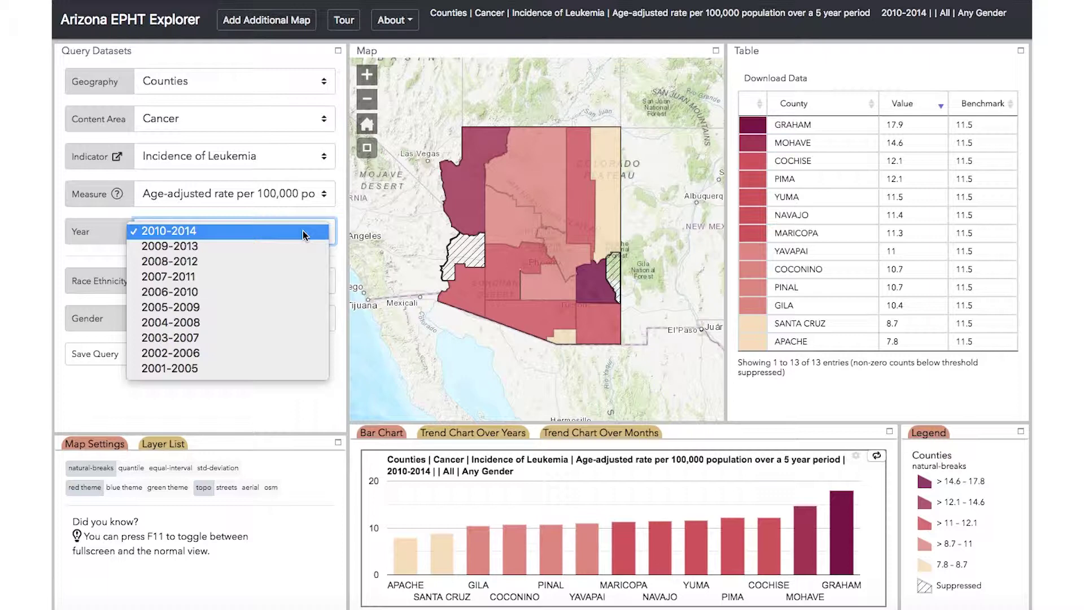
Step: Keep 2010-2014 as the leukemia year period and close the Year list
{"action": "left_click", "coordinate": [305, 232]}
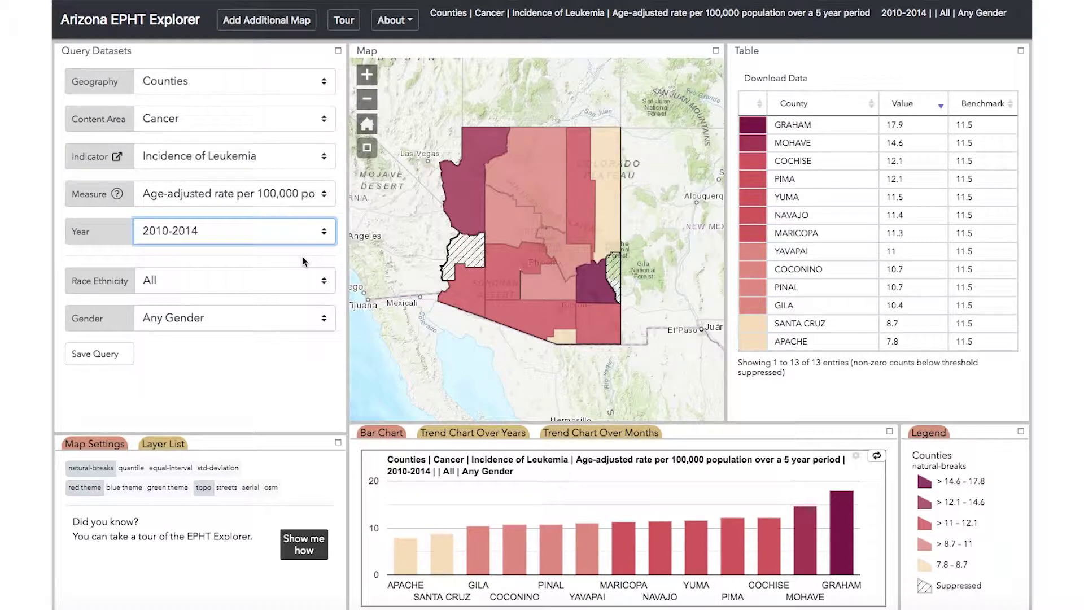
{"action": "left_click", "coordinate": [175, 46]}
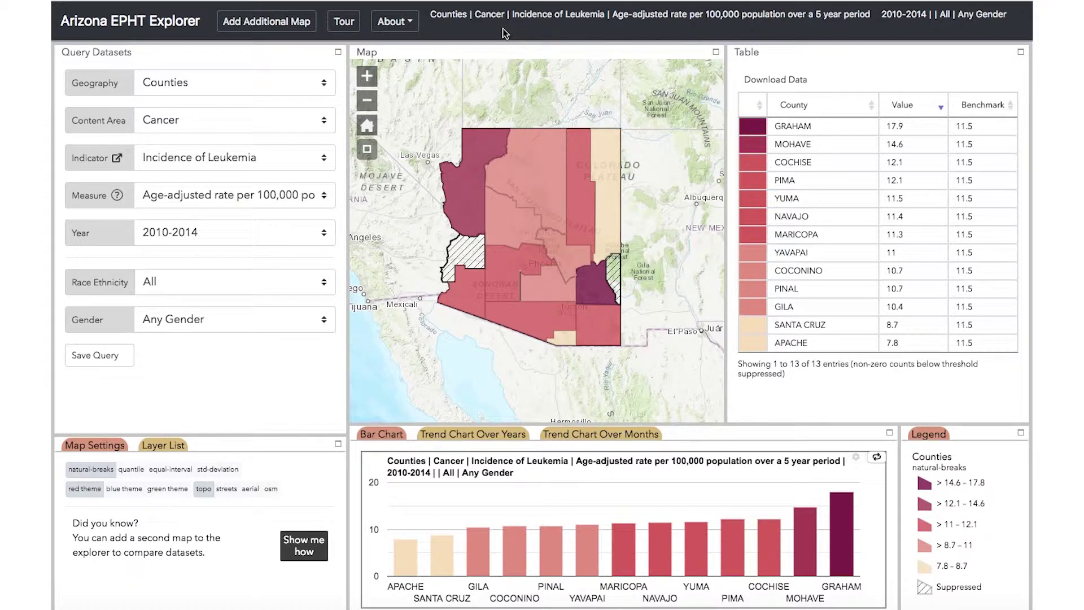
{"action": "left_click", "coordinate": [267, 25]}
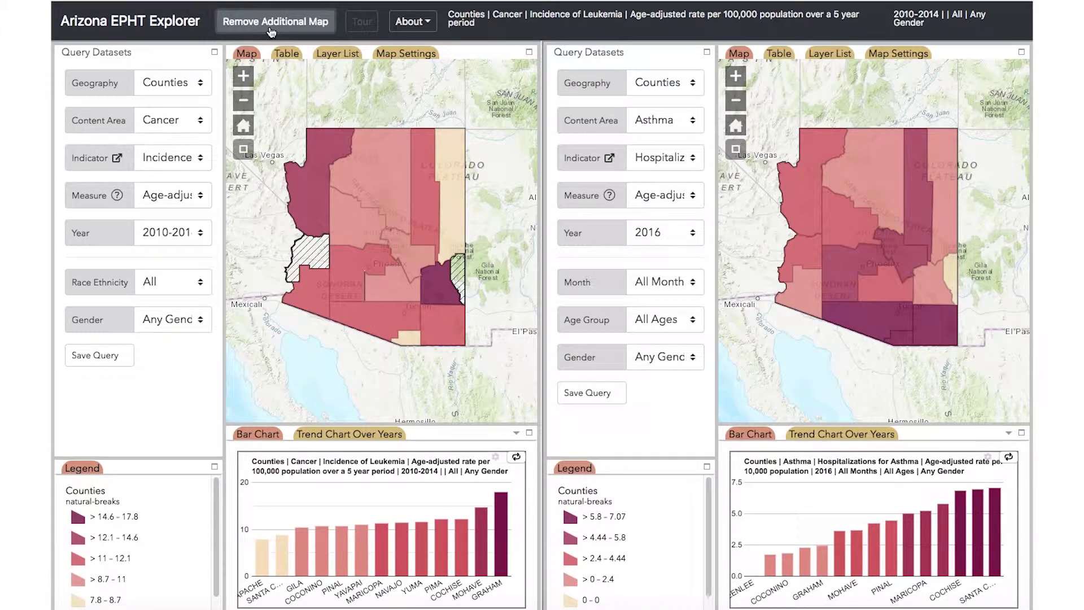
{"action": "left_click", "coordinate": [782, 58]}
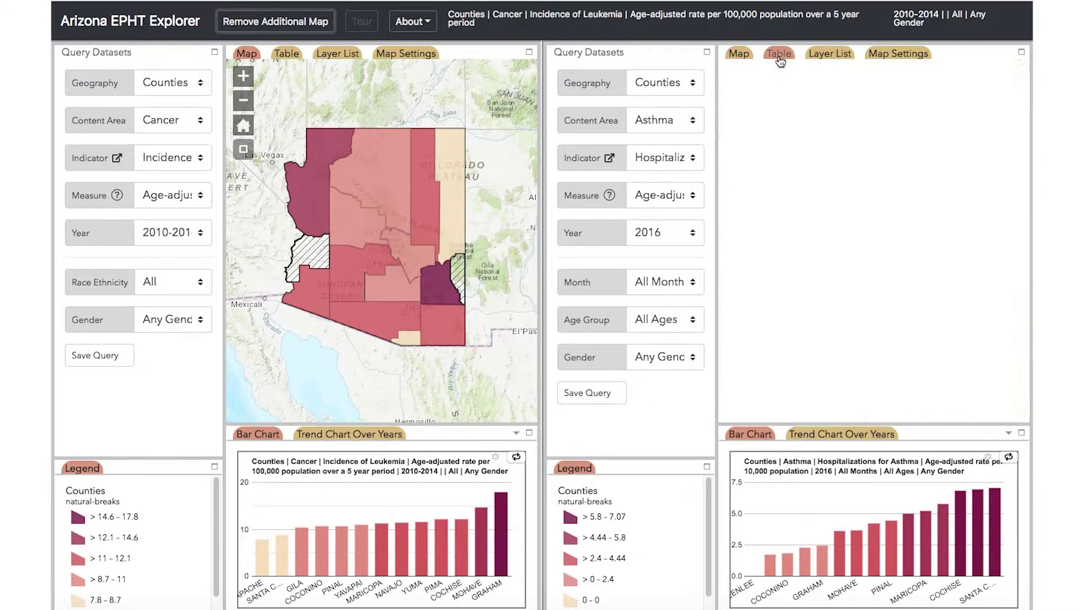
{"action": "left_click", "coordinate": [285, 58]}
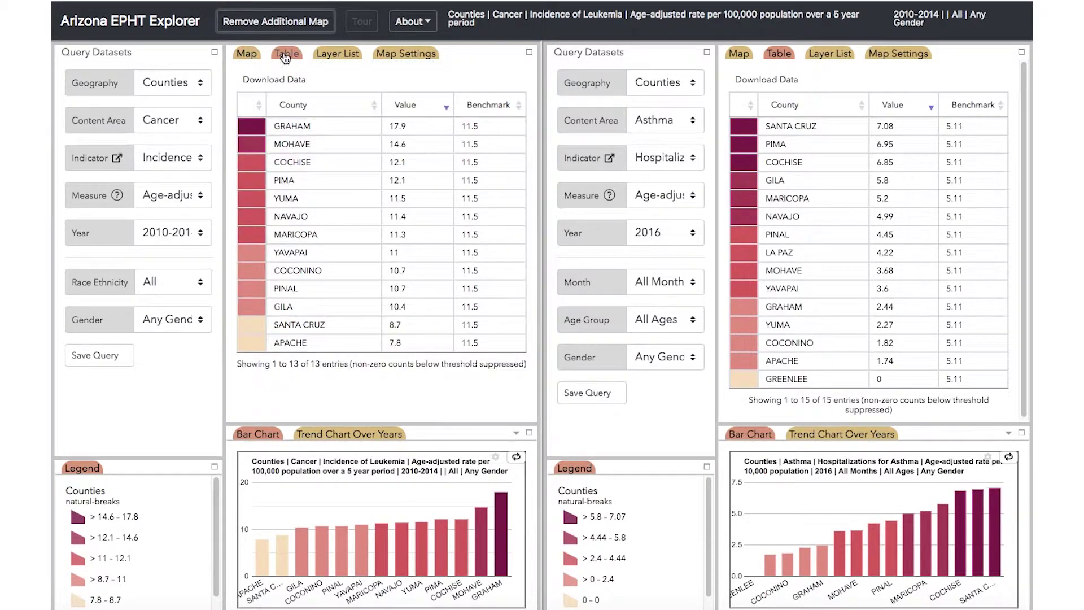
{"action": "left_click", "coordinate": [248, 56]}
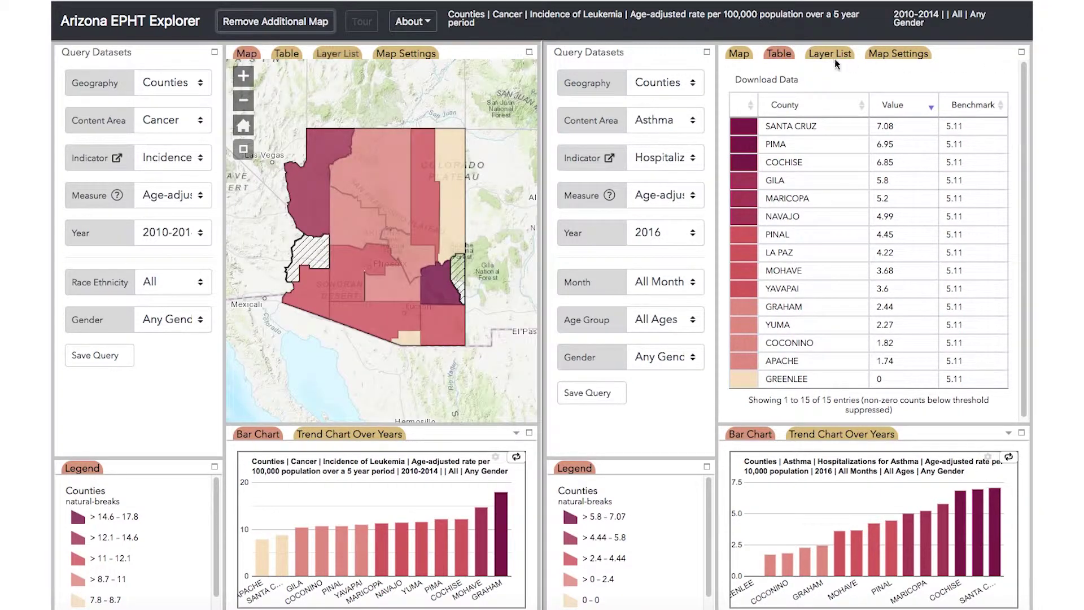
{"action": "left_click", "coordinate": [740, 56]}
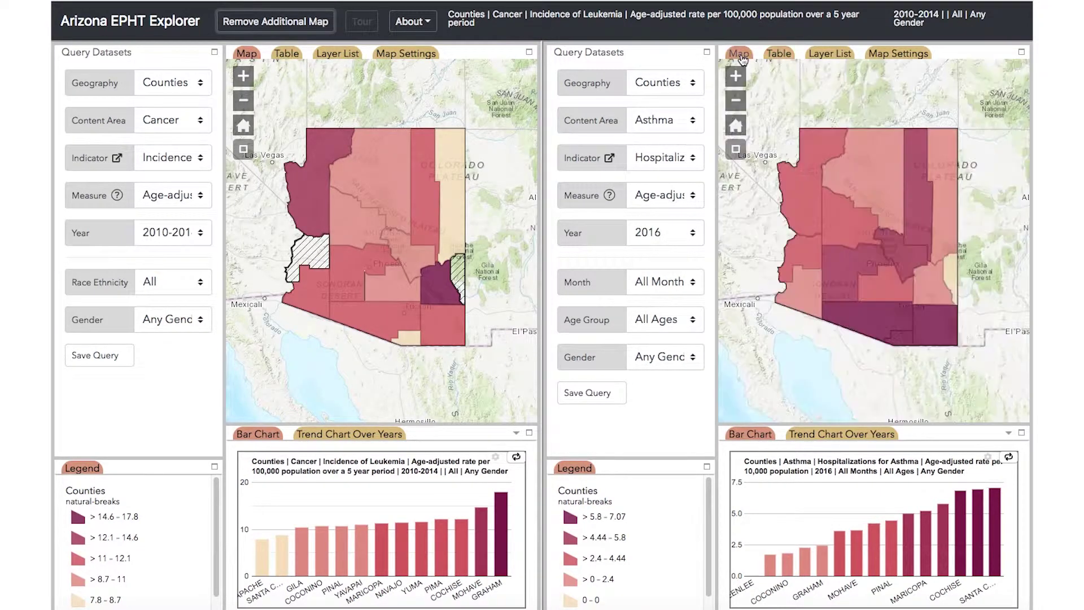
{"action": "left_click", "coordinate": [298, 29]}
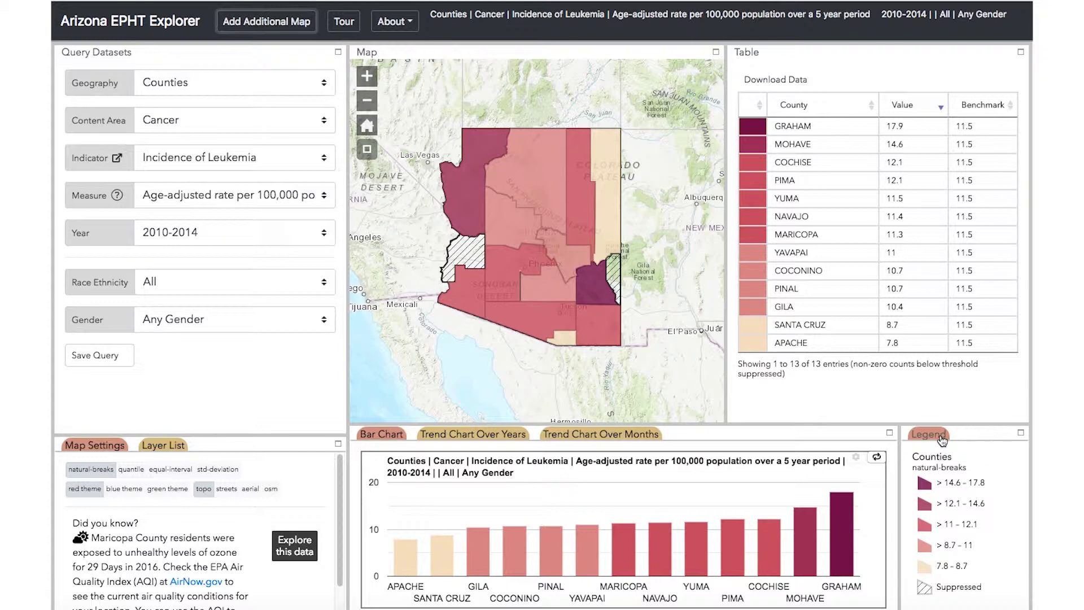
{"action": "left_click", "coordinate": [130, 470]}
{"action": "left_click", "coordinate": [156, 472]}
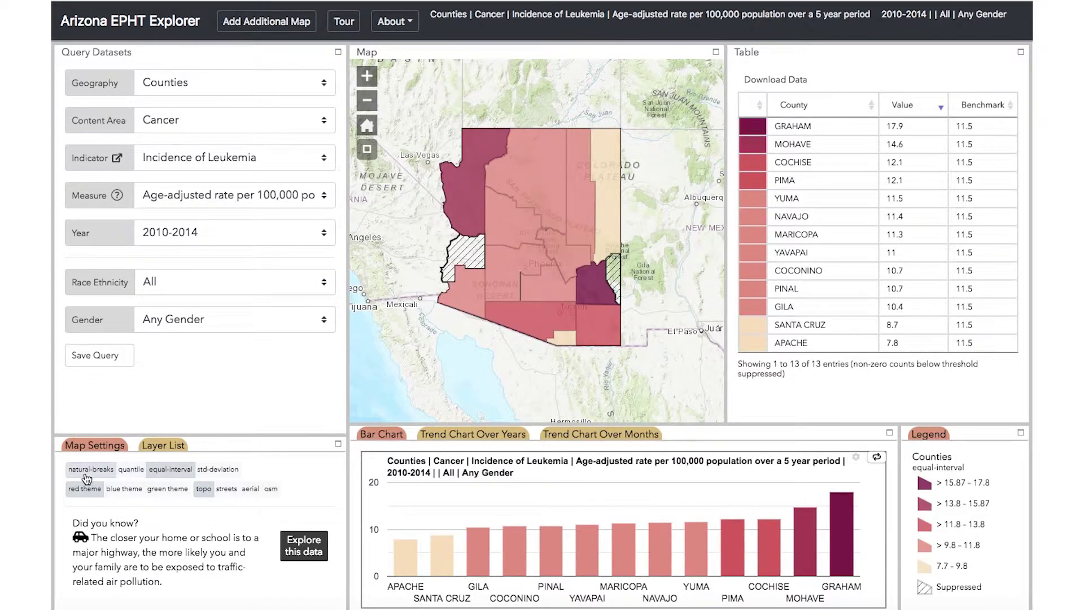
{"action": "left_click", "coordinate": [87, 477]}
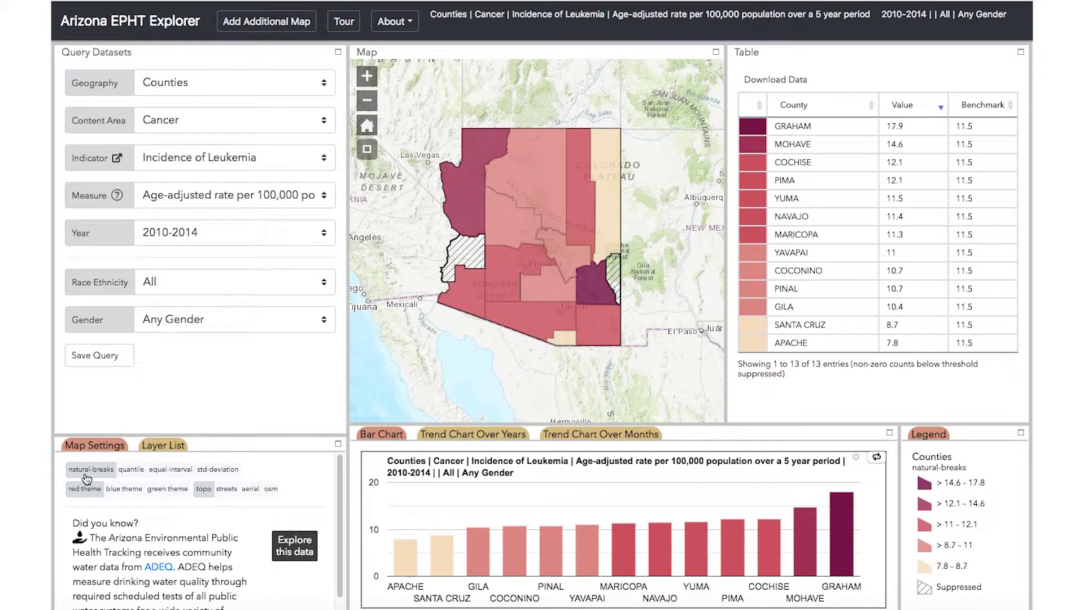
{"action": "left_click", "coordinate": [163, 445]}
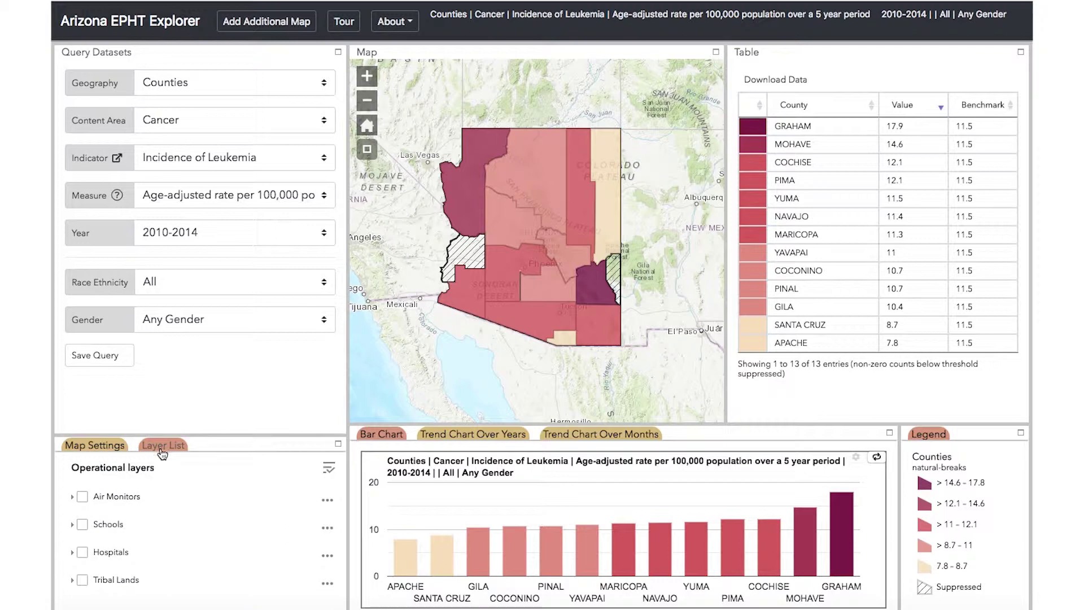
{"action": "left_click", "coordinate": [84, 527]}
{"action": "left_click", "coordinate": [83, 580]}
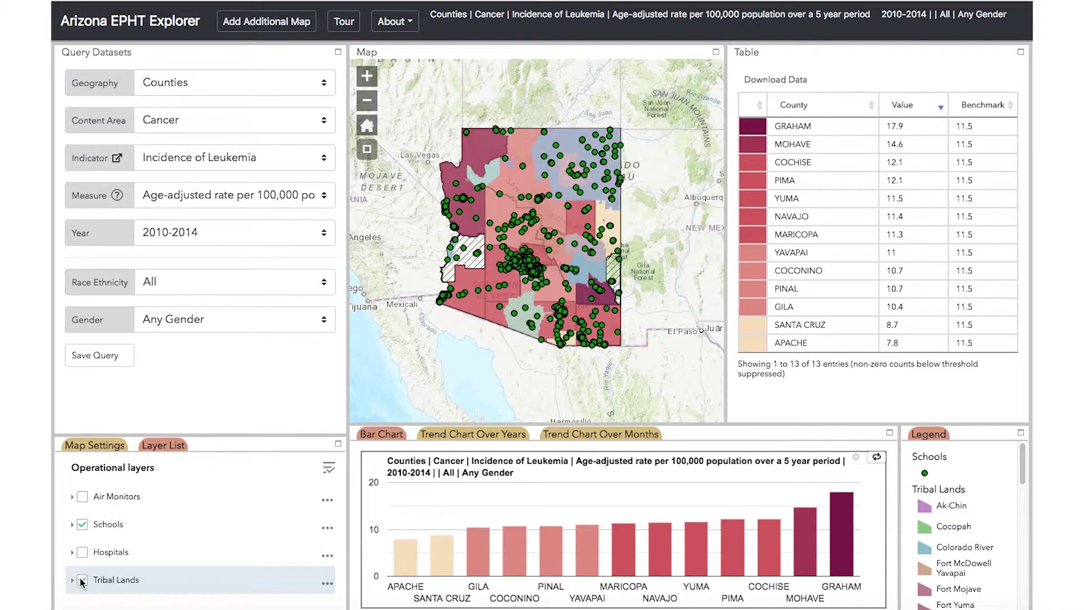
{"action": "left_click", "coordinate": [82, 580]}
{"action": "left_click", "coordinate": [82, 525]}
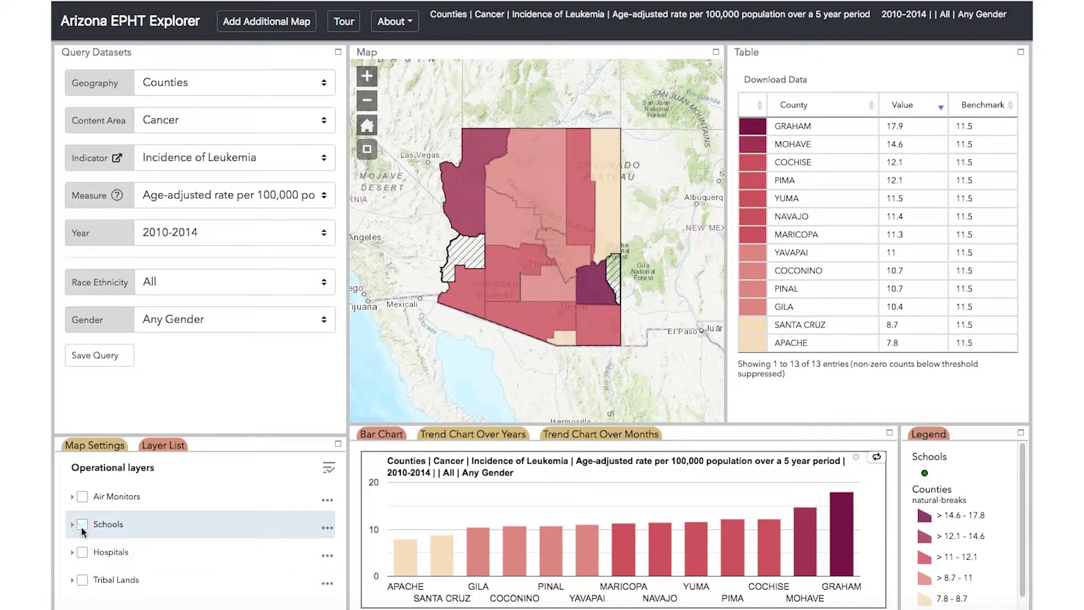
{"action": "left_click", "coordinate": [101, 449]}
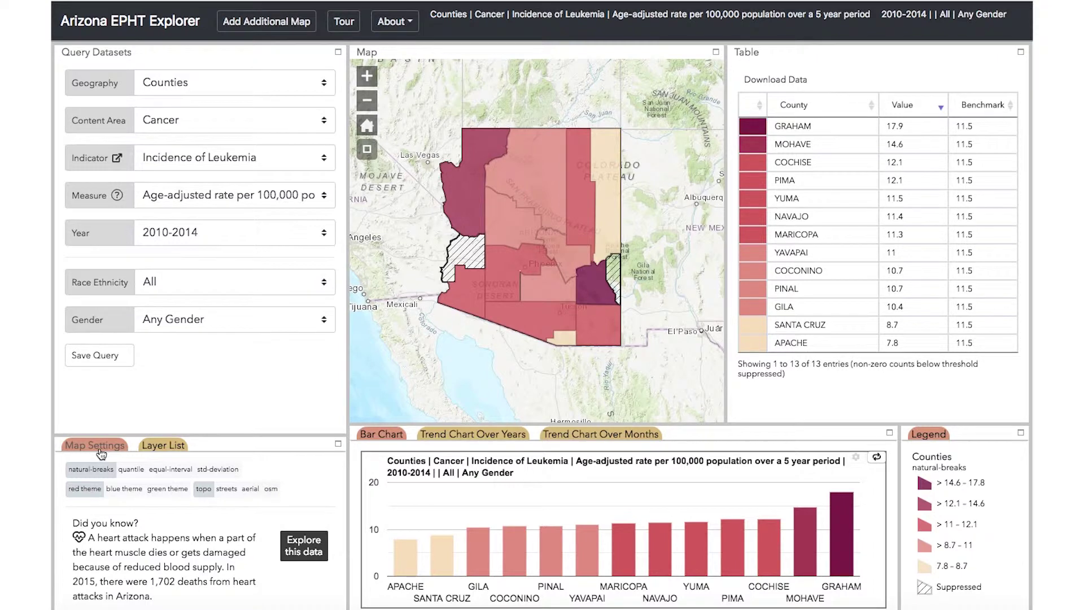
{"action": "left_click", "coordinate": [474, 435]}
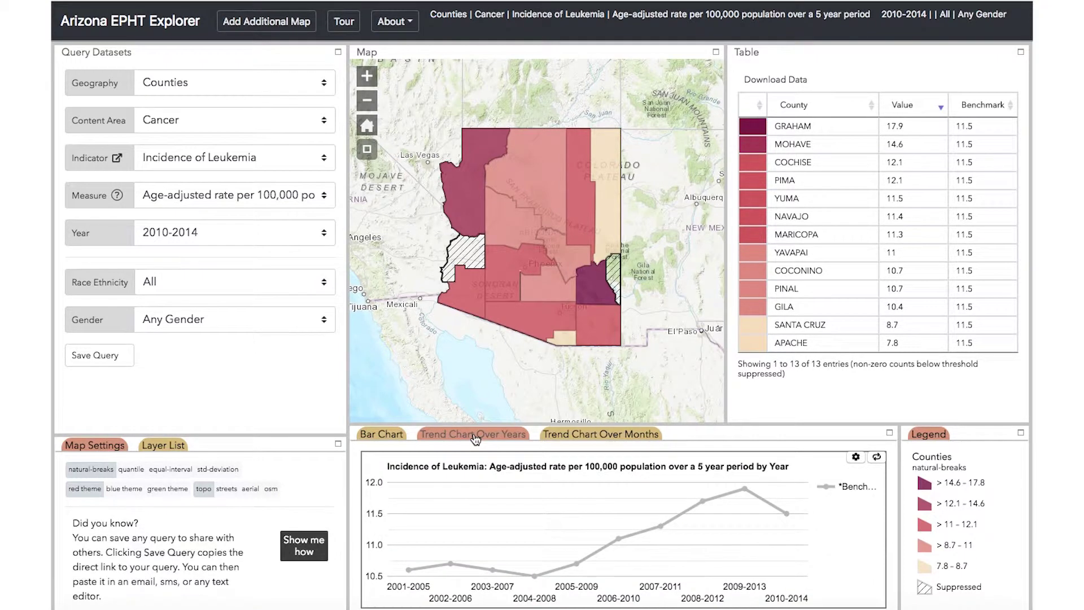
{"action": "left_click", "coordinate": [393, 438]}
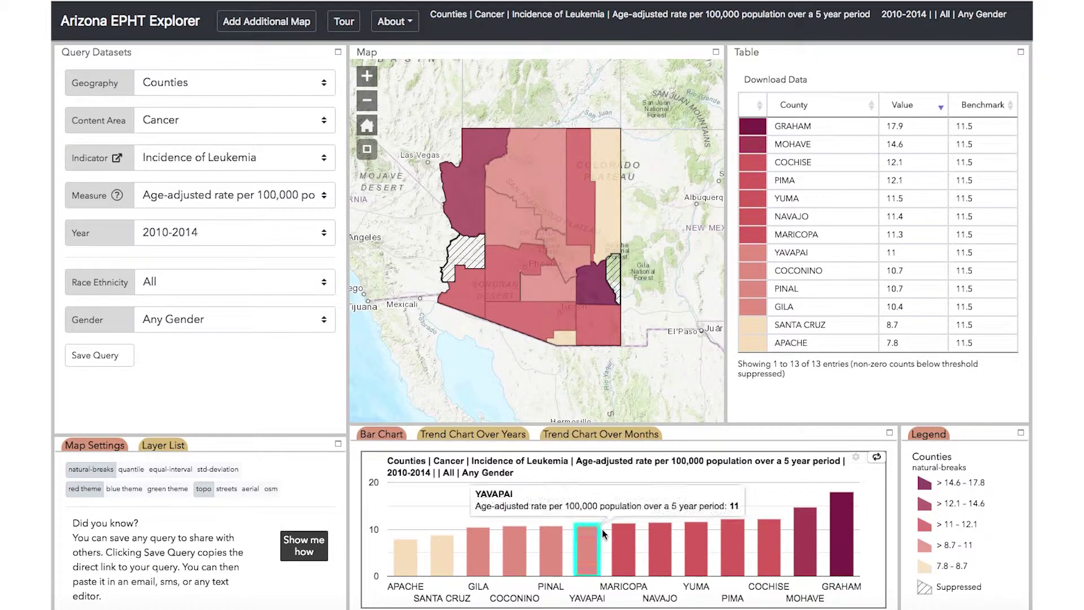
{"action": "mouse_move", "coordinate": [616, 543]}
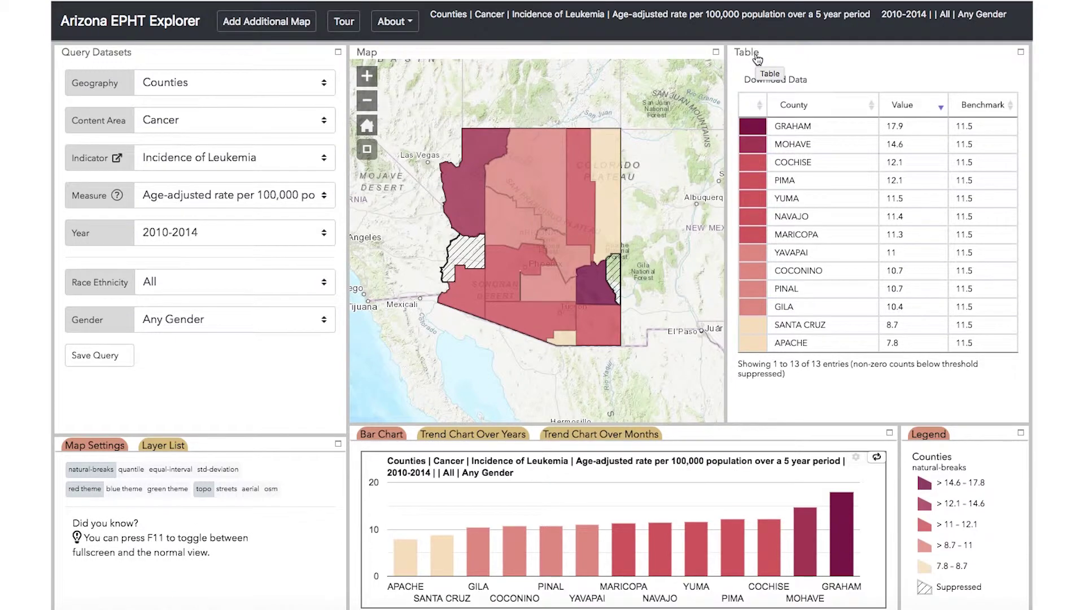
Step: Try Download Data, then dismiss the data-download disclaimer without agreeing
{"action": "left_click", "coordinate": [794, 80]}
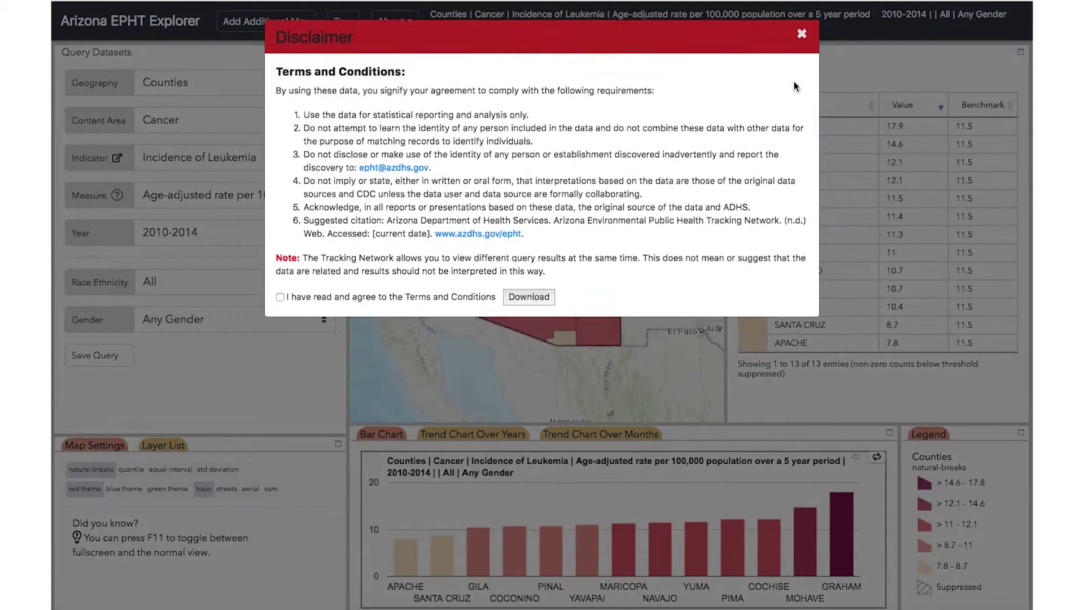
{"action": "left_click", "coordinate": [802, 36]}
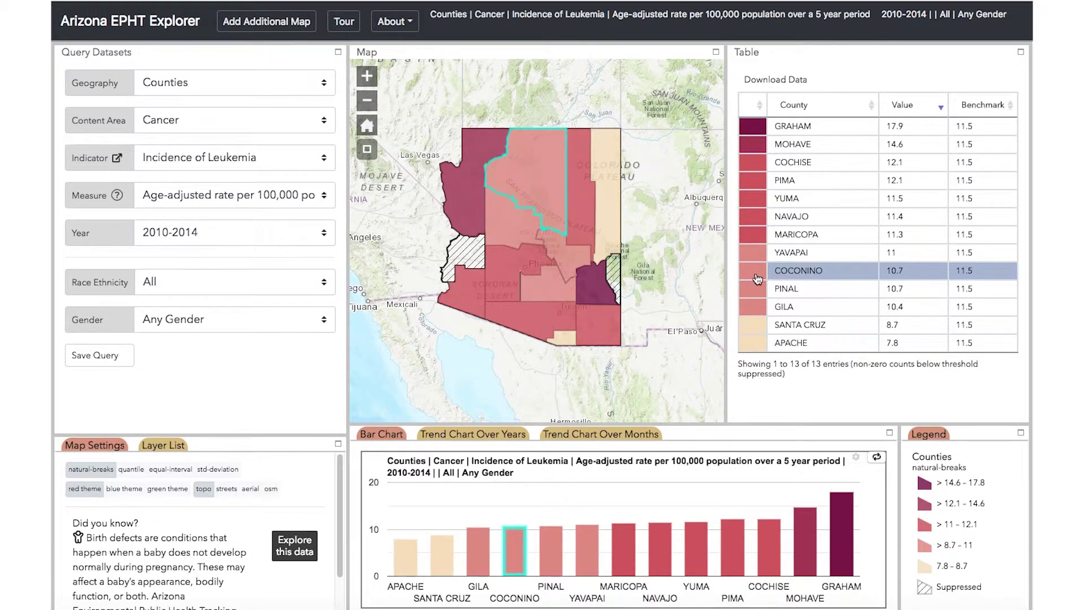
{"action": "mouse_move", "coordinate": [516, 541]}
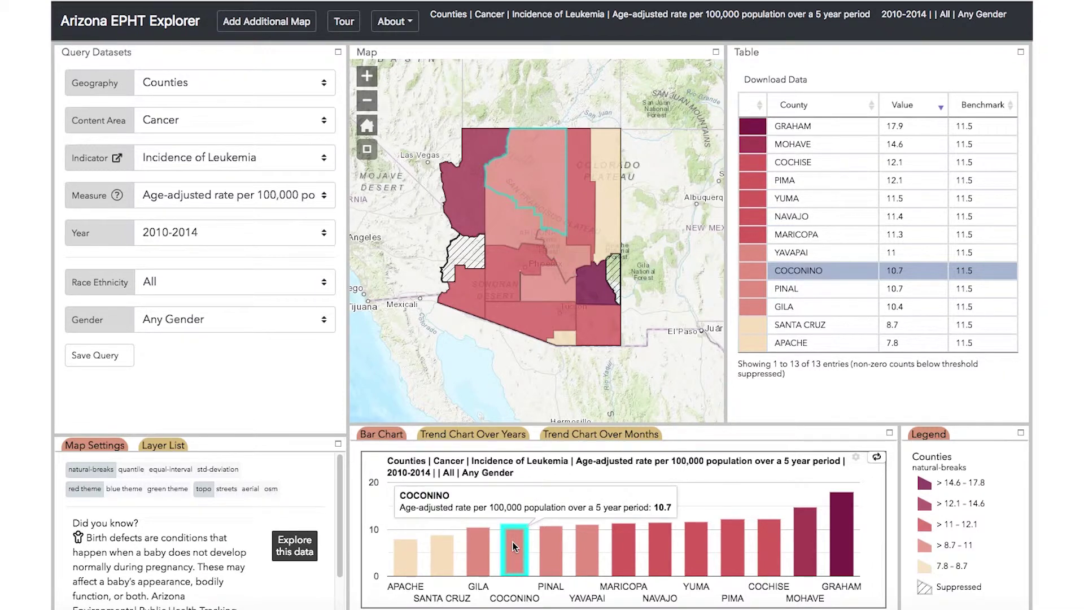
{"action": "left_click", "coordinate": [441, 440]}
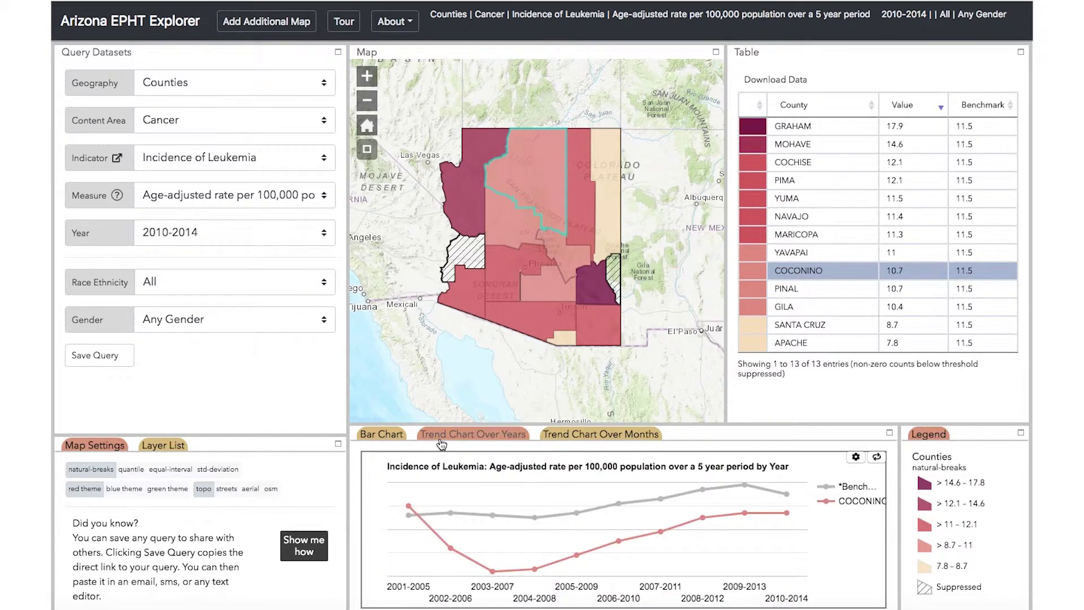
{"action": "left_click", "coordinate": [550, 182]}
{"action": "left_click", "coordinate": [550, 181]}
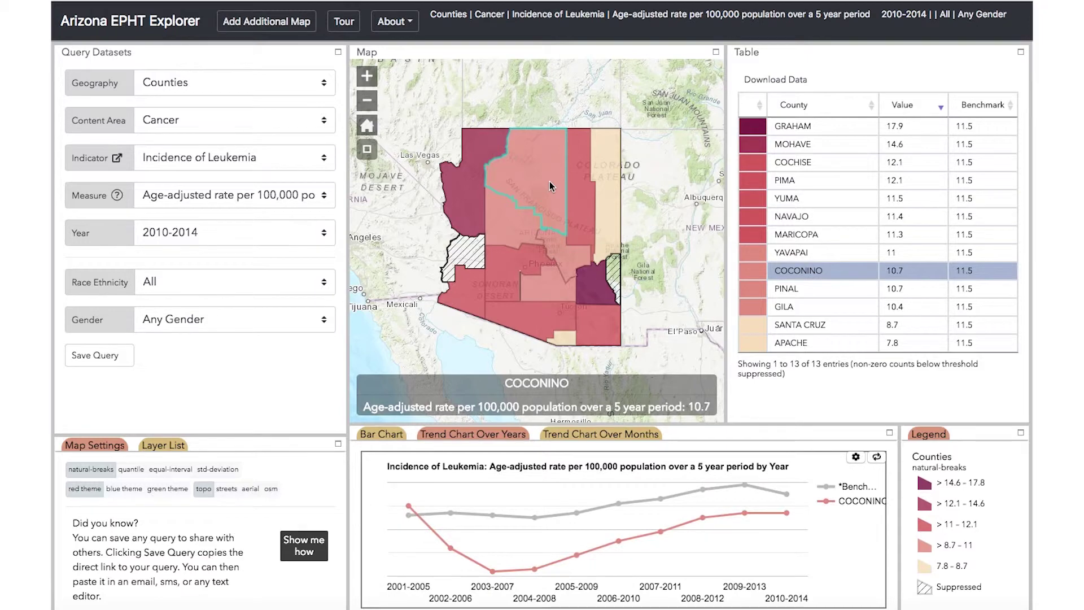
{"action": "left_click", "coordinate": [362, 435]}
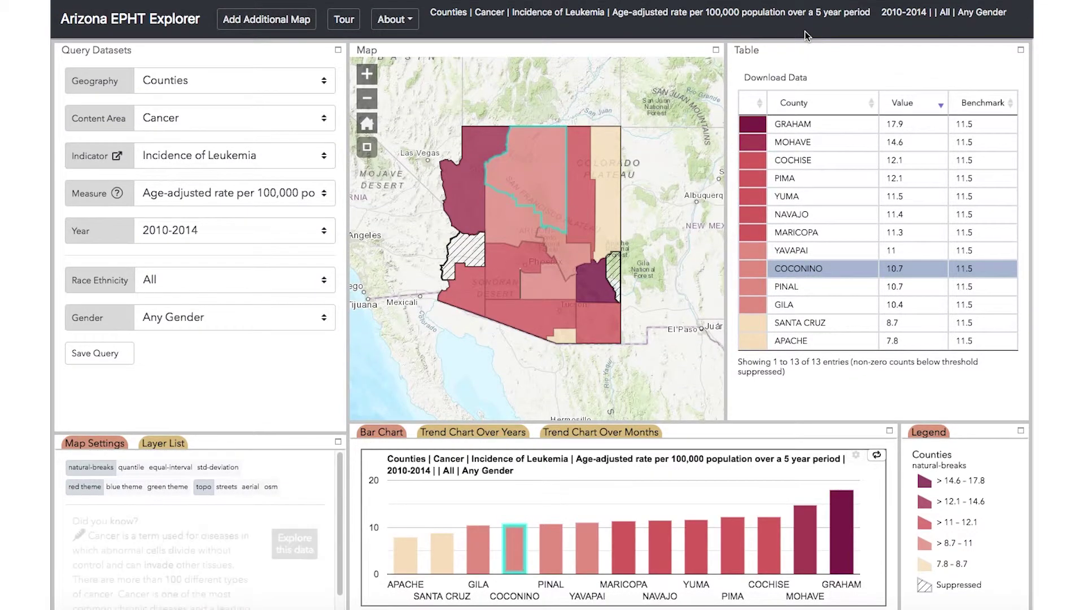
{"action": "left_click", "coordinate": [399, 30]}
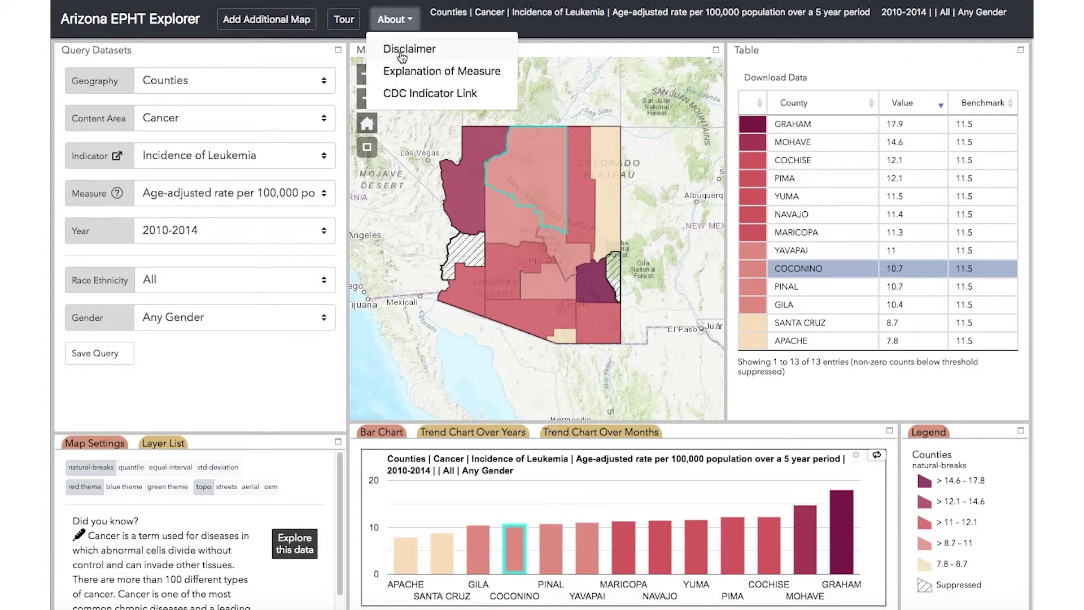
{"action": "left_click", "coordinate": [400, 51]}
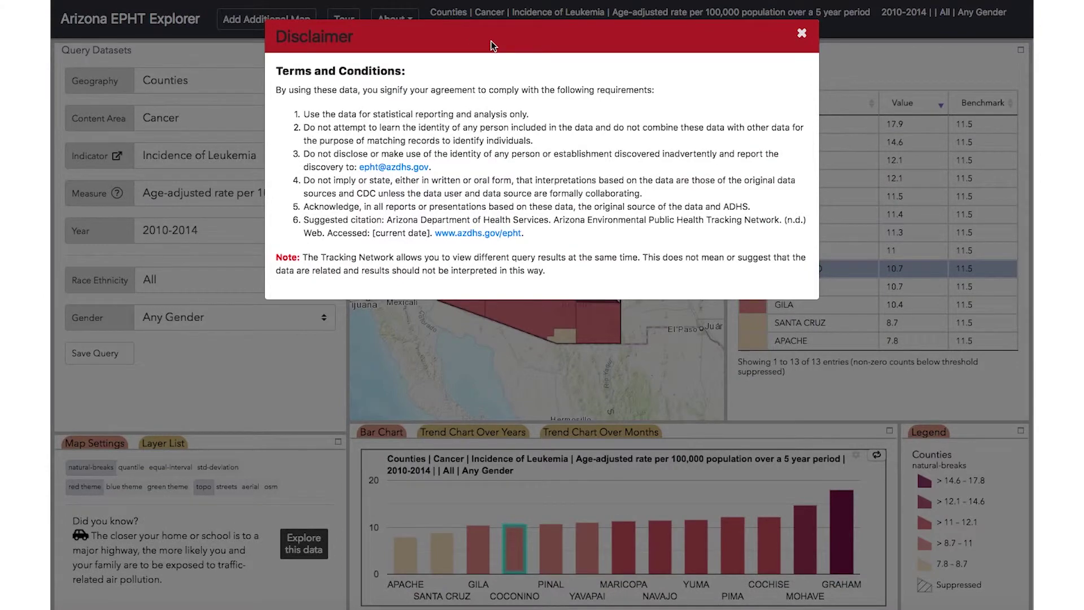
{"action": "left_click", "coordinate": [801, 39]}
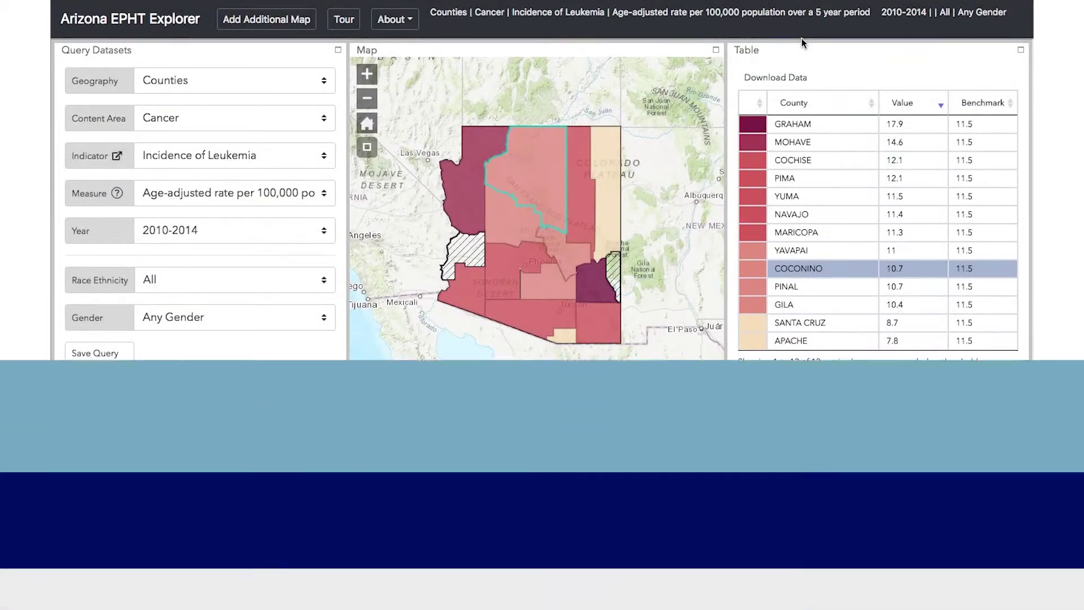